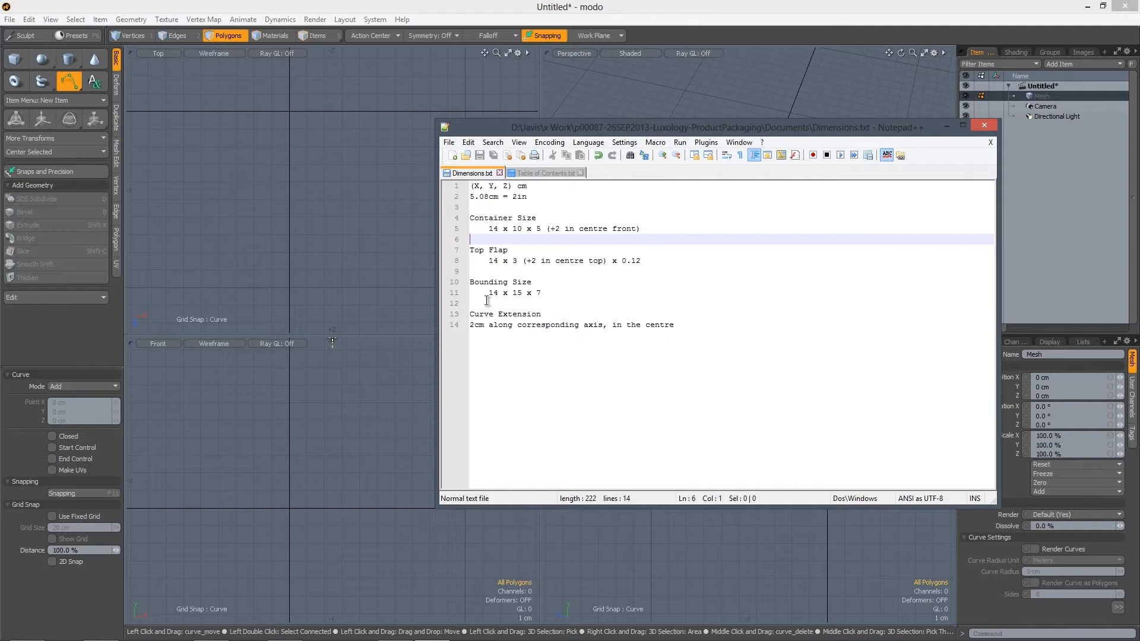
# - Check the bounding size and container size in Dimensions.txt, and return to modo
pyautogui.moveTo(552, 292); pyautogui.dragTo(499, 293)
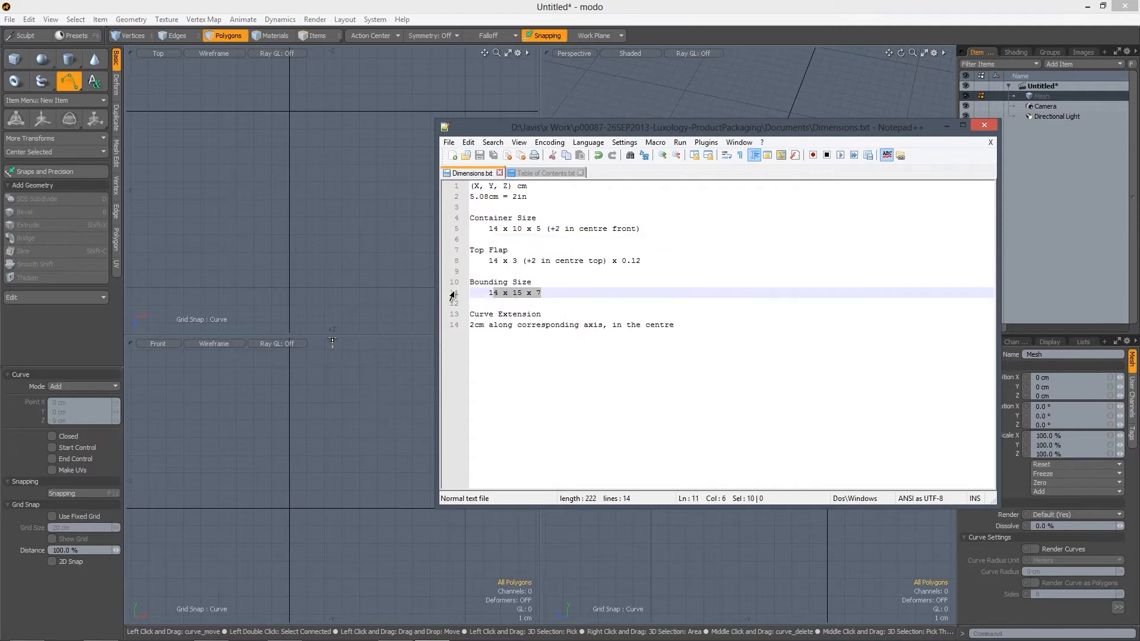
pyautogui.click(451, 293)
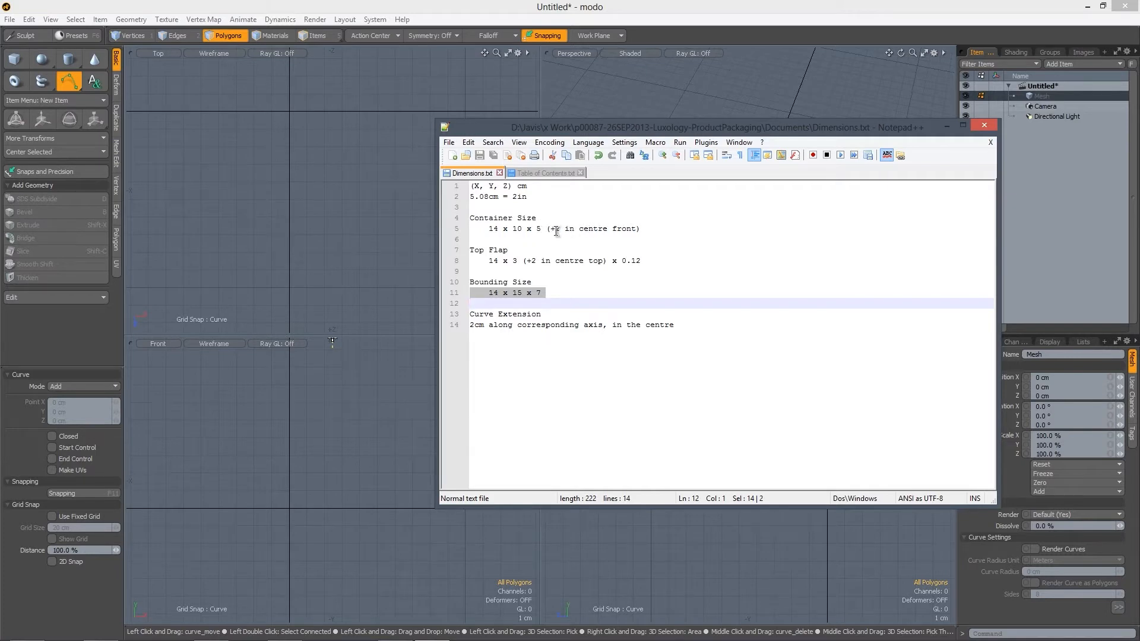
pyautogui.click(457, 232)
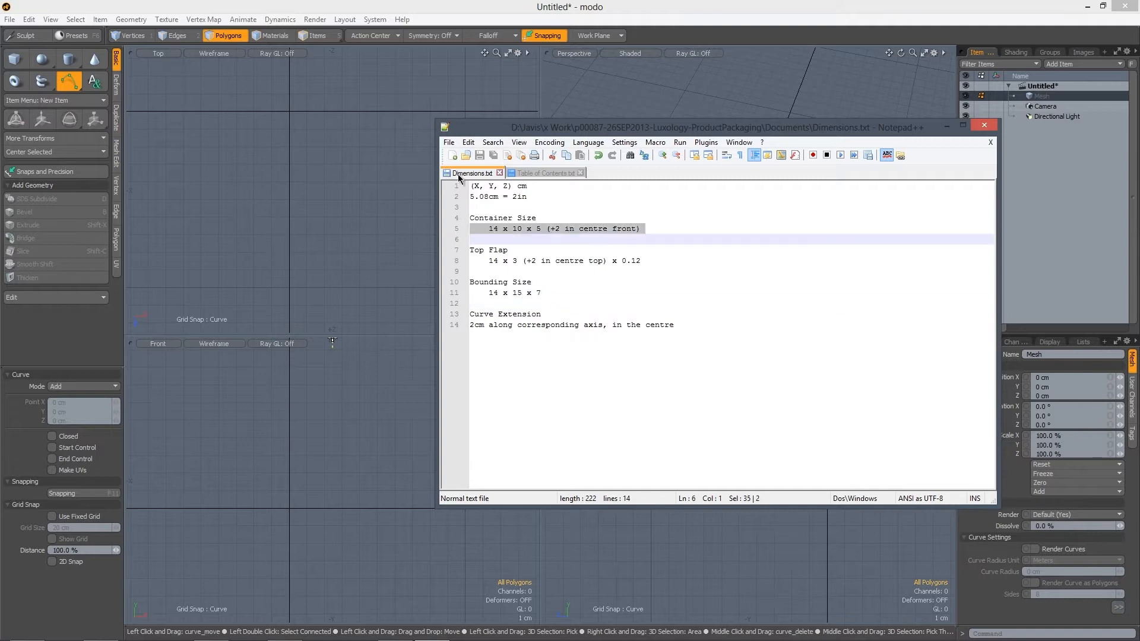
pyautogui.click(467, 17)
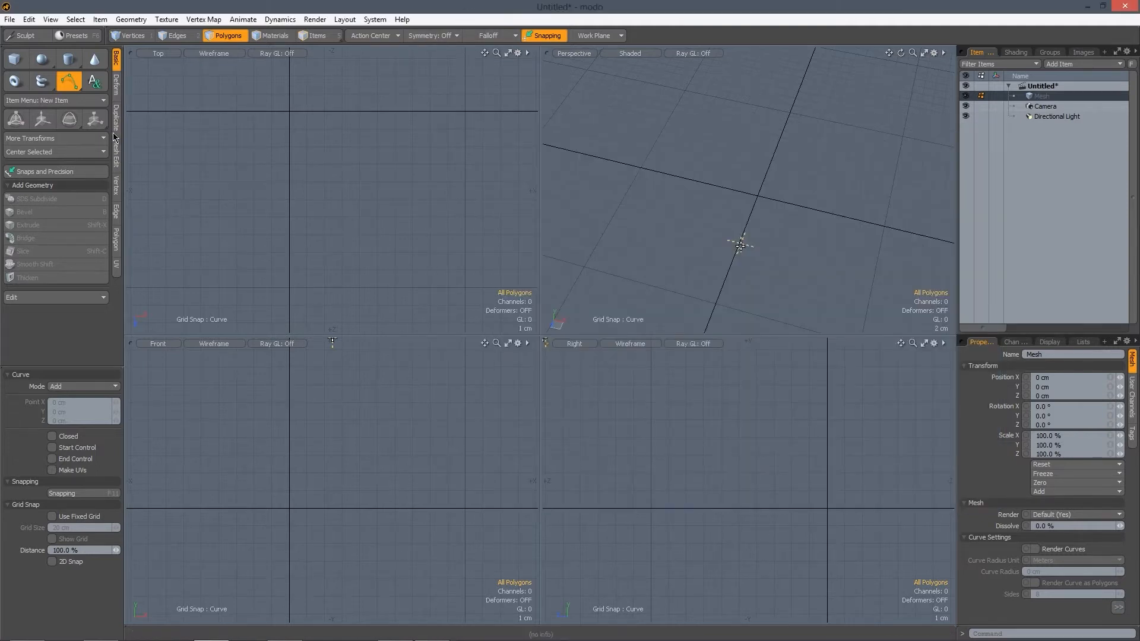
# - Draw a straight back-edge curve from X -7 cm to X 7 cm, with both points at Y 0 and Z 0
pyautogui.moveTo(293, 156)
pyautogui.keyDown('alt'); pyautogui.mouseDown()
pyautogui.moveTo(328, 161)
pyautogui.moveTo(293, 158)
pyautogui.mouseUp(); pyautogui.keyUp('alt')
pyautogui.click(202, 129)
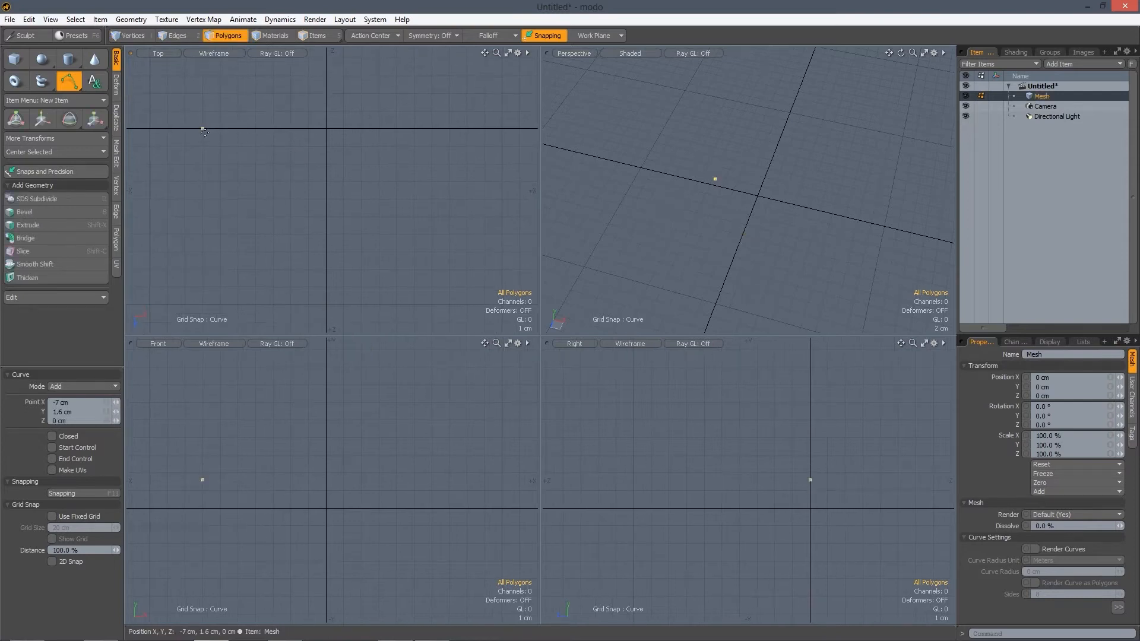
pyautogui.click(449, 128)
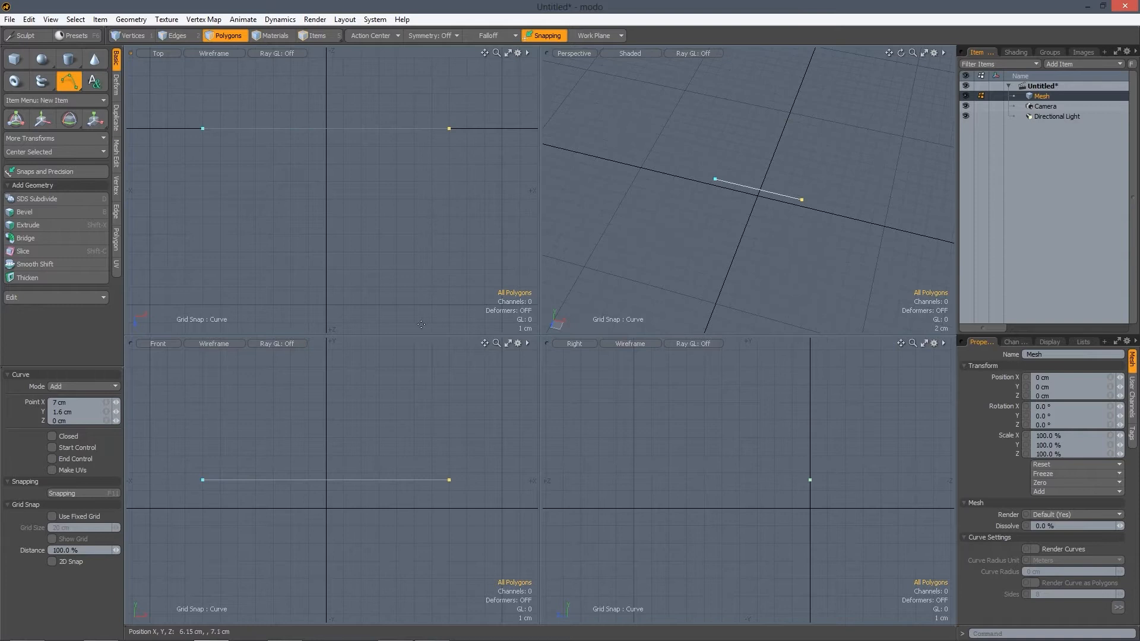
pyautogui.moveTo(203, 479); pyautogui.dragTo(202, 508)
pyautogui.moveTo(446, 480); pyautogui.dragTo(448, 508)
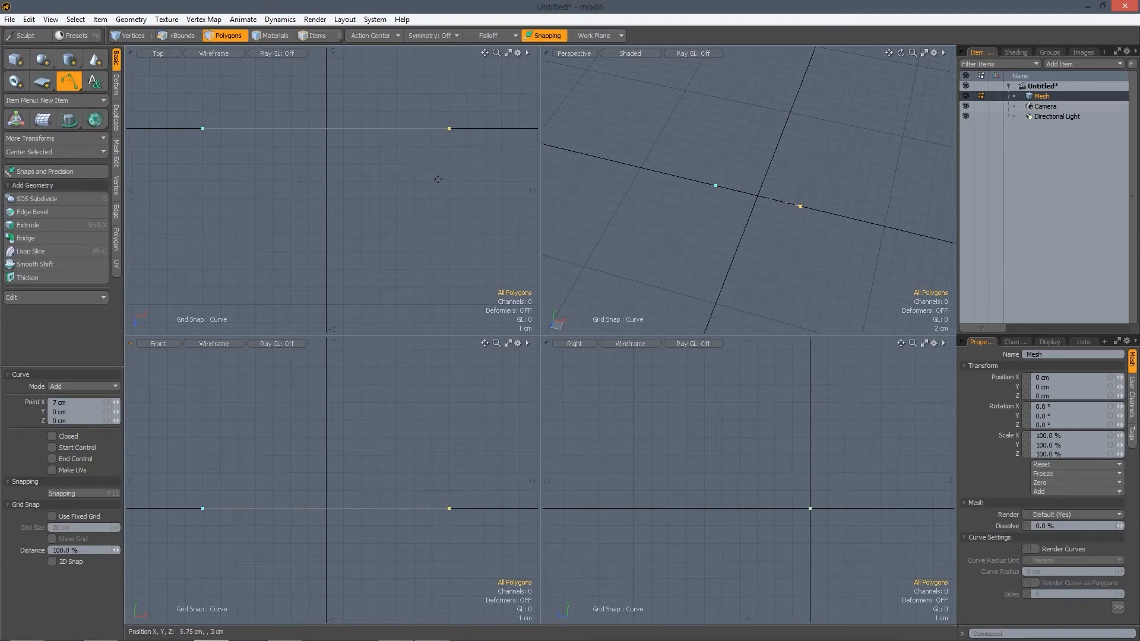
# - Draw a separate side curve at X 7 cm running from Z 0 to Z 5 cm
pyautogui.keyDown('shift'); pyautogui.moveTo(432, 183); pyautogui.dragTo(451, 132); pyautogui.keyUp('shift')
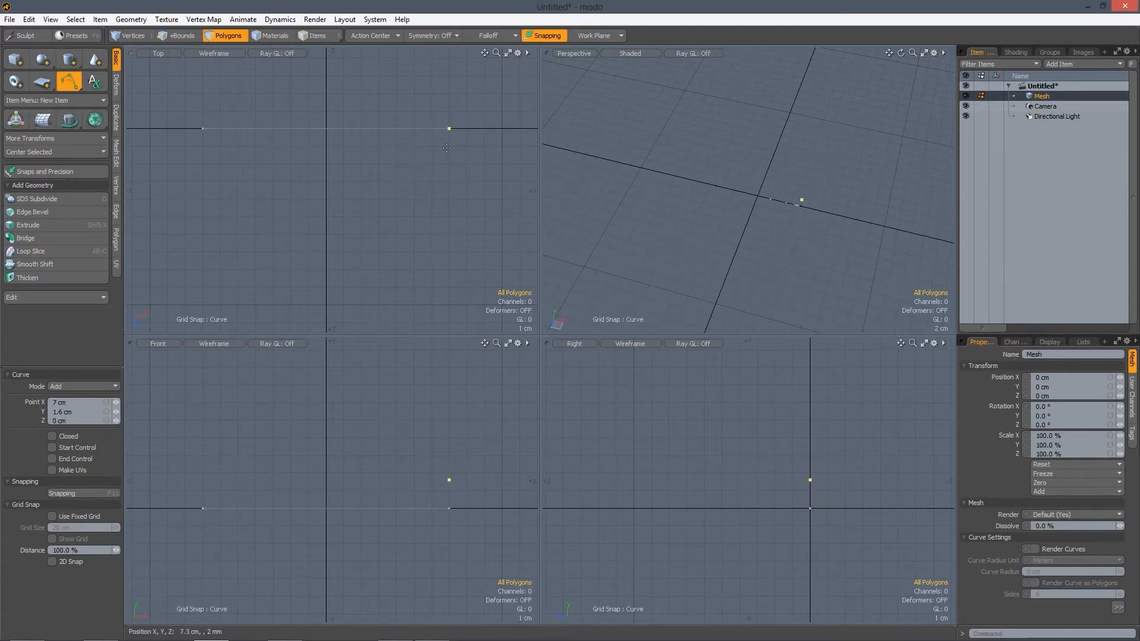
pyautogui.click(449, 222)
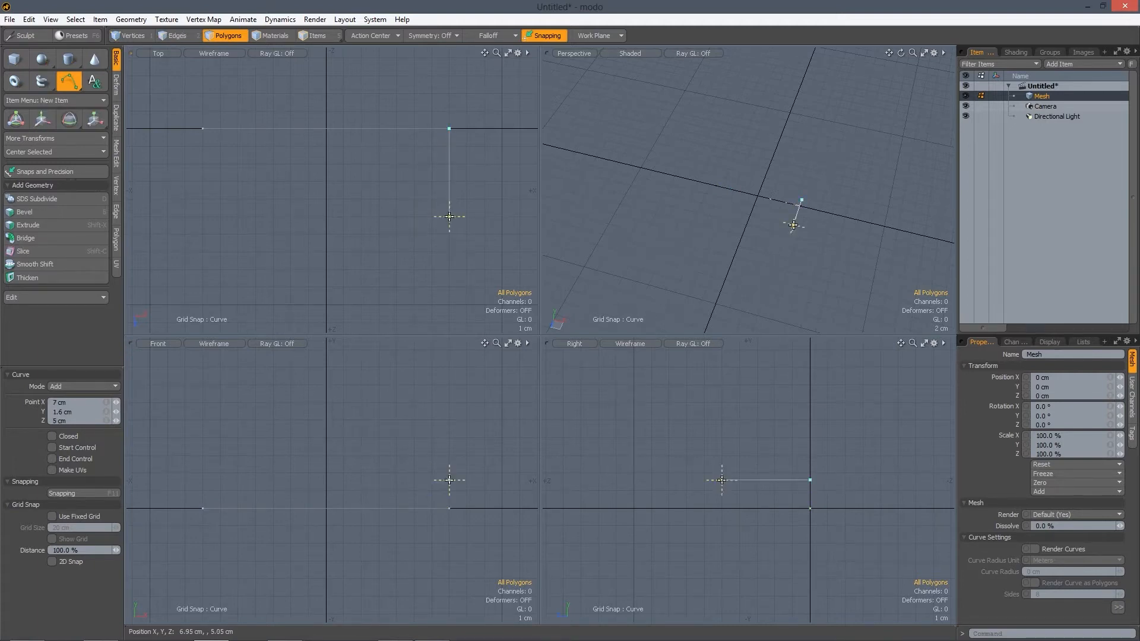
pyautogui.click(320, 238)
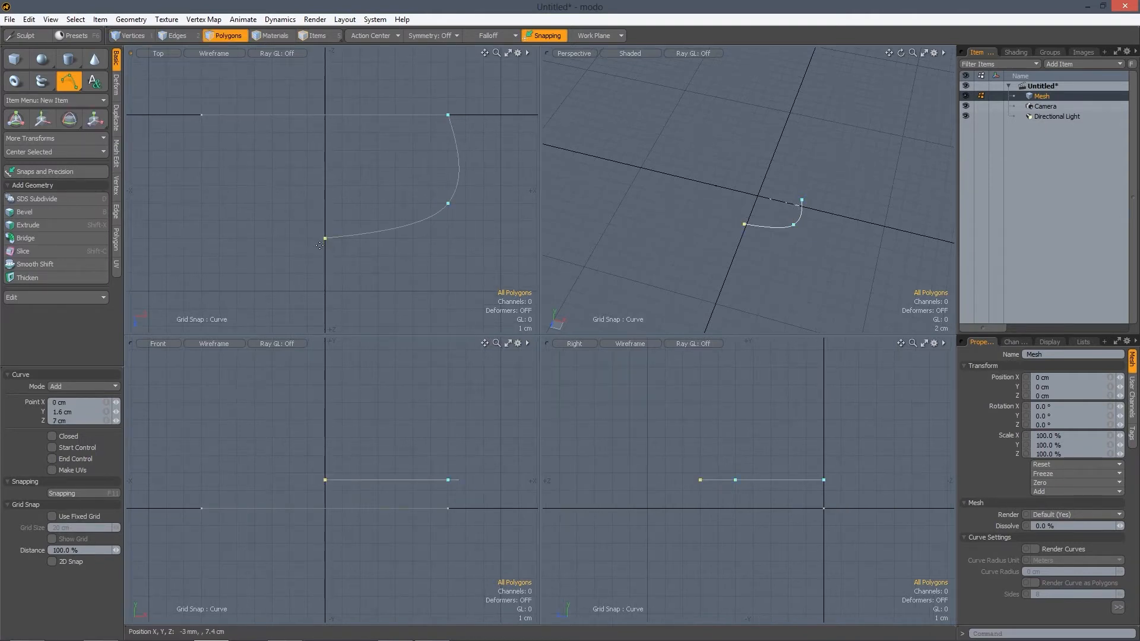
pyautogui.hotkey('ctrl', 'z')
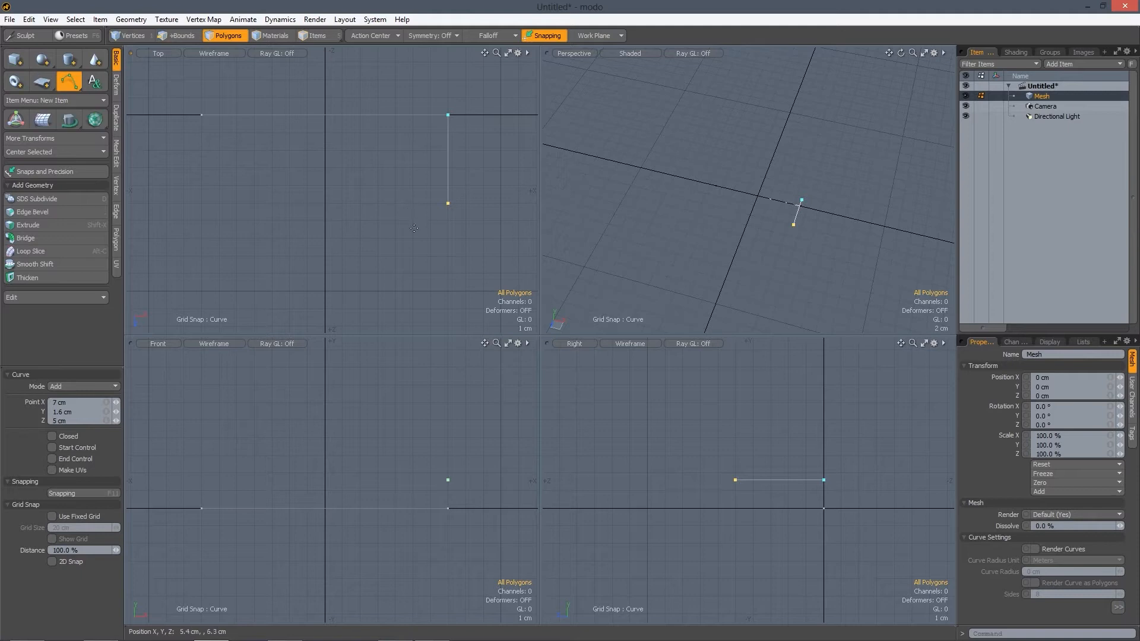
# - Draw the front arc from X 7 cm to X -7 cm, peaking at Z 7 cm, and the opposite side curve from Z 5 cm to Z 0
pyautogui.click(325, 238)
pyautogui.click(203, 204)
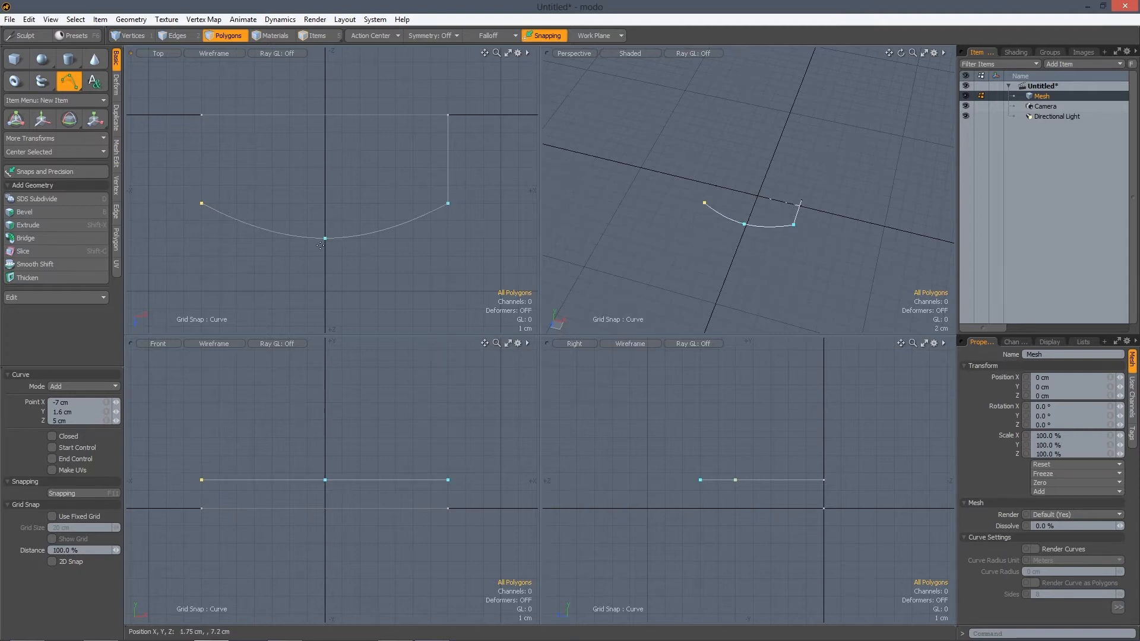
pyautogui.keyDown('alt'); pyautogui.moveTo(204, 165); pyautogui.dragTo(273, 181); pyautogui.keyUp('alt')
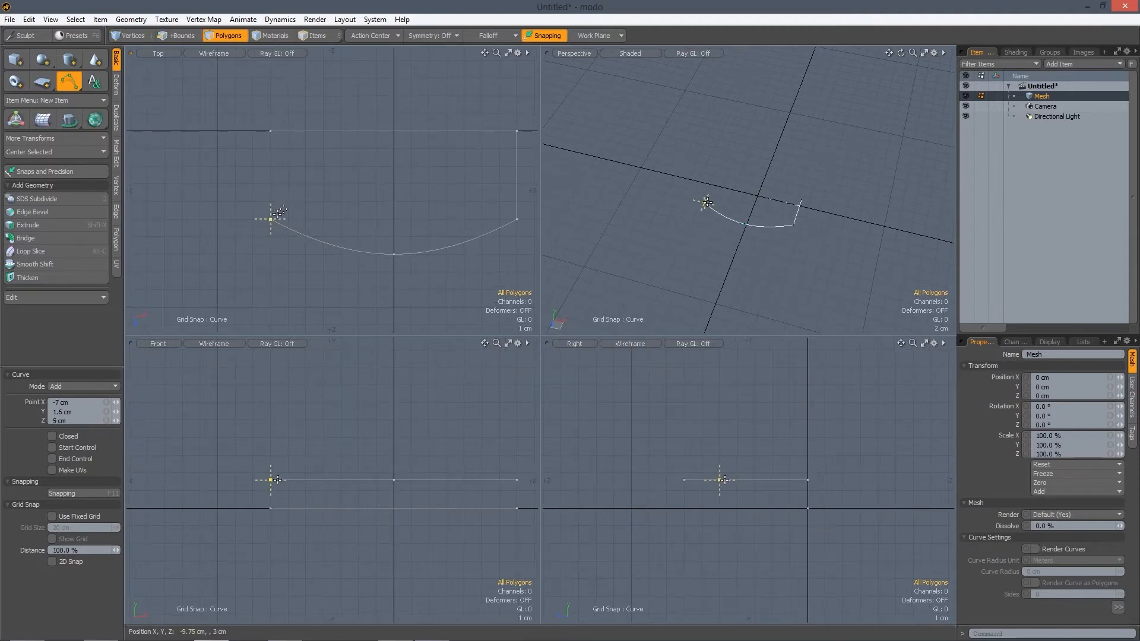
pyautogui.click(272, 134)
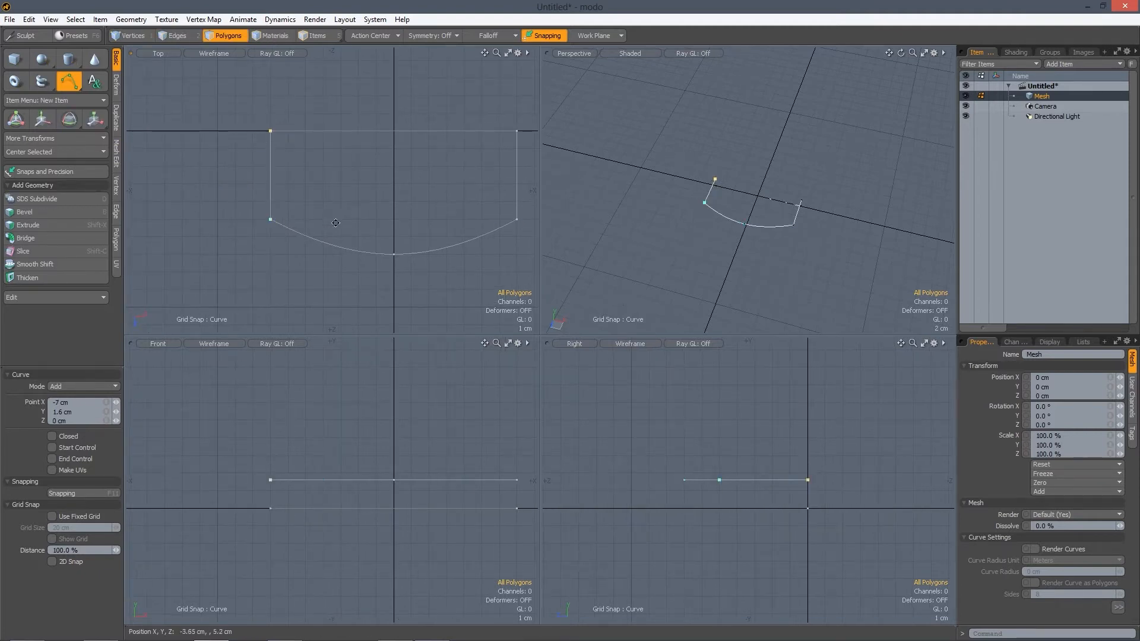
pyautogui.keyDown('alt'); pyautogui.moveTo(335, 222); pyautogui.dragTo(312, 217); pyautogui.keyUp('alt')
pyautogui.press('space')
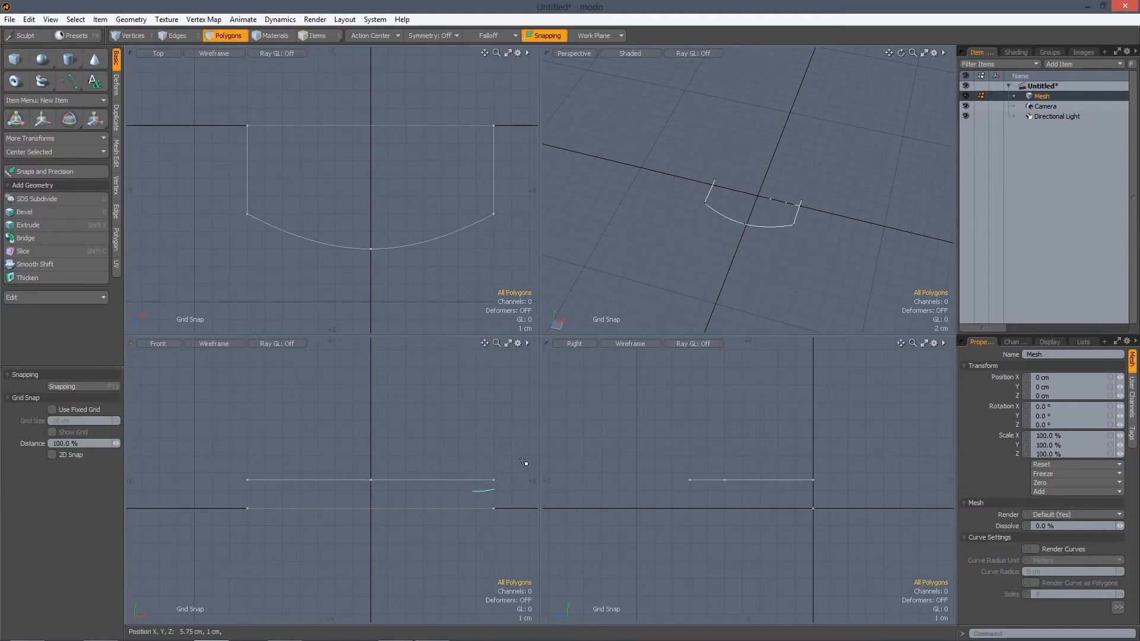
# - Move the two side curves and the front arc together by -1.6 cm in Y, level with the back edge
pyautogui.moveTo(523, 462)
pyautogui.mouseDown(button='right')
pyautogui.moveTo(219, 473)
pyautogui.moveTo(250, 483)
pyautogui.mouseUp(button='right')
pyautogui.press('w')
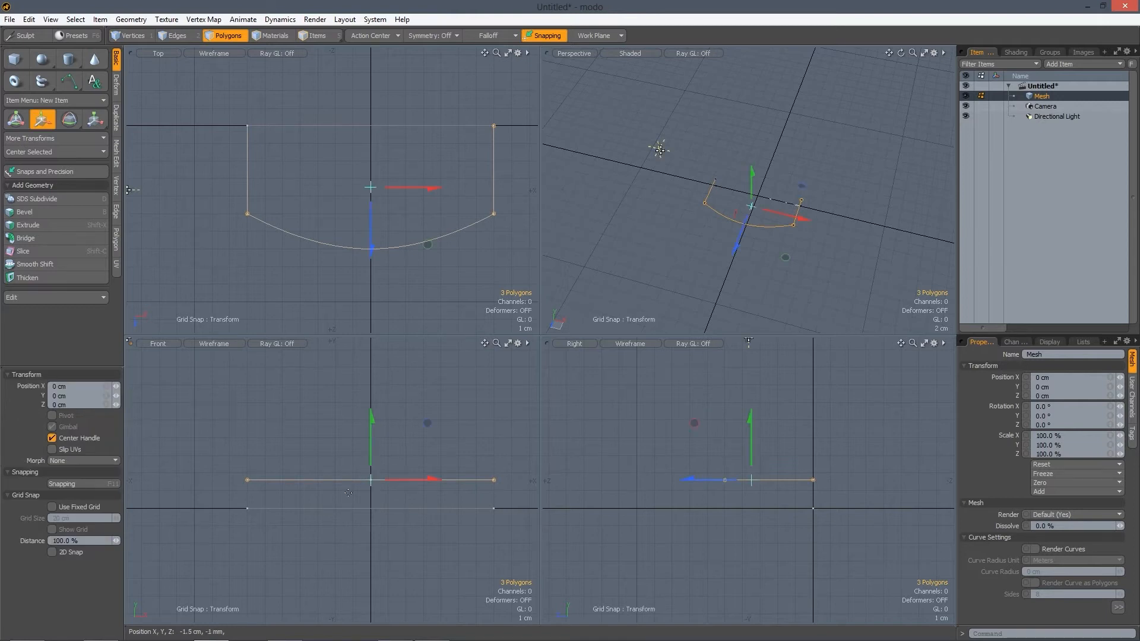
pyautogui.moveTo(373, 422); pyautogui.dragTo(370, 501)
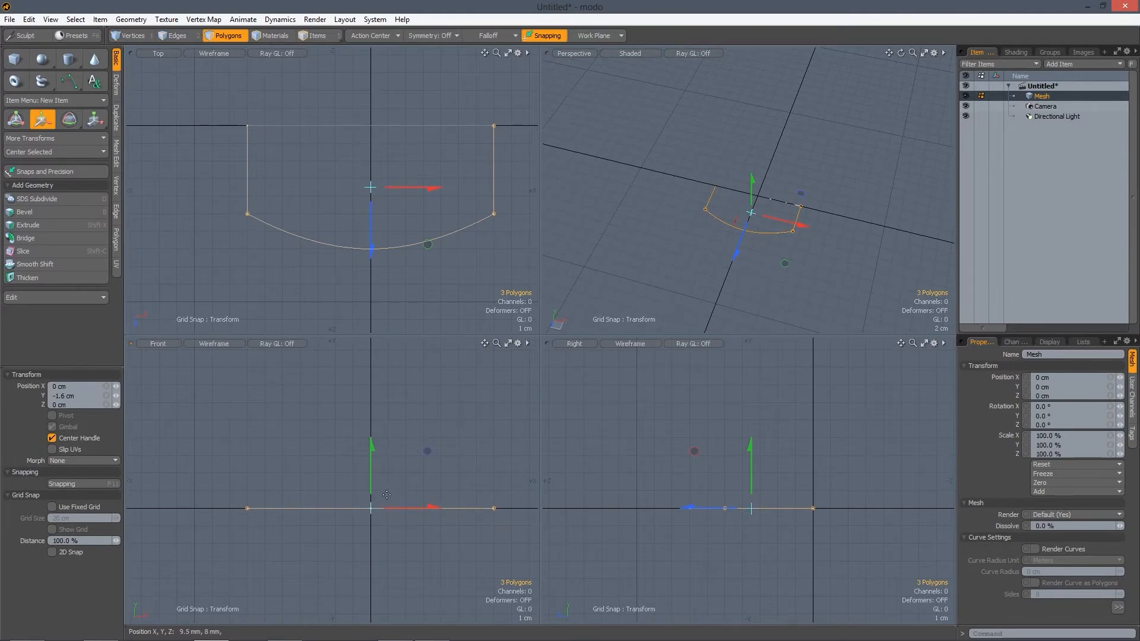
pyautogui.press('q')
pyautogui.click(343, 421)
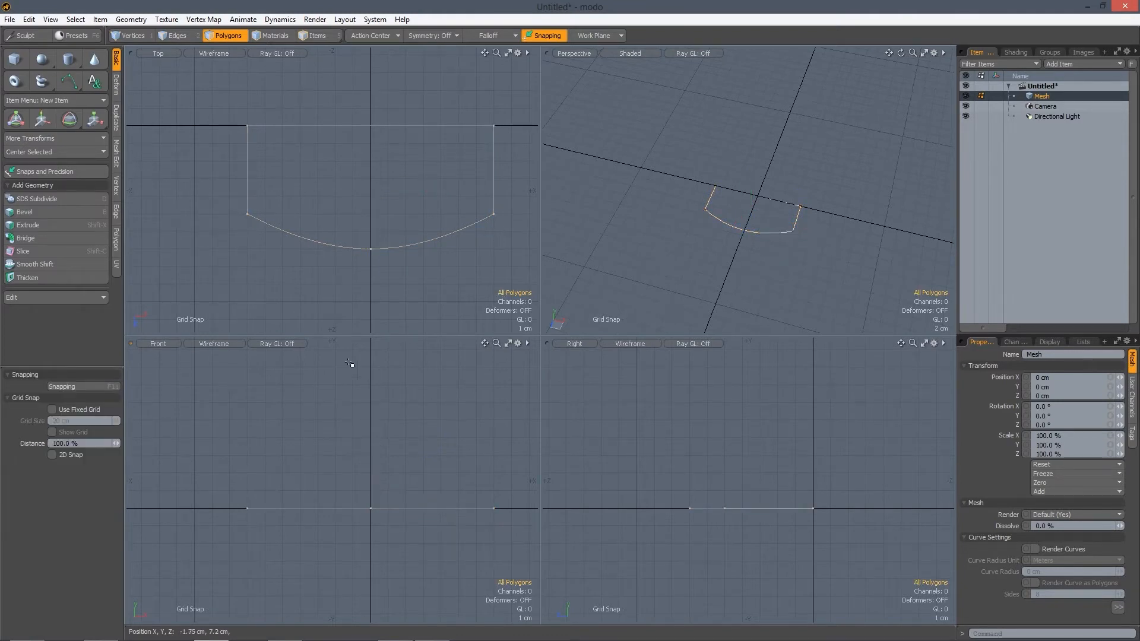
# - Inspect the back, side and front curves one by one to check that each is a separate curve
pyautogui.click(332, 136)
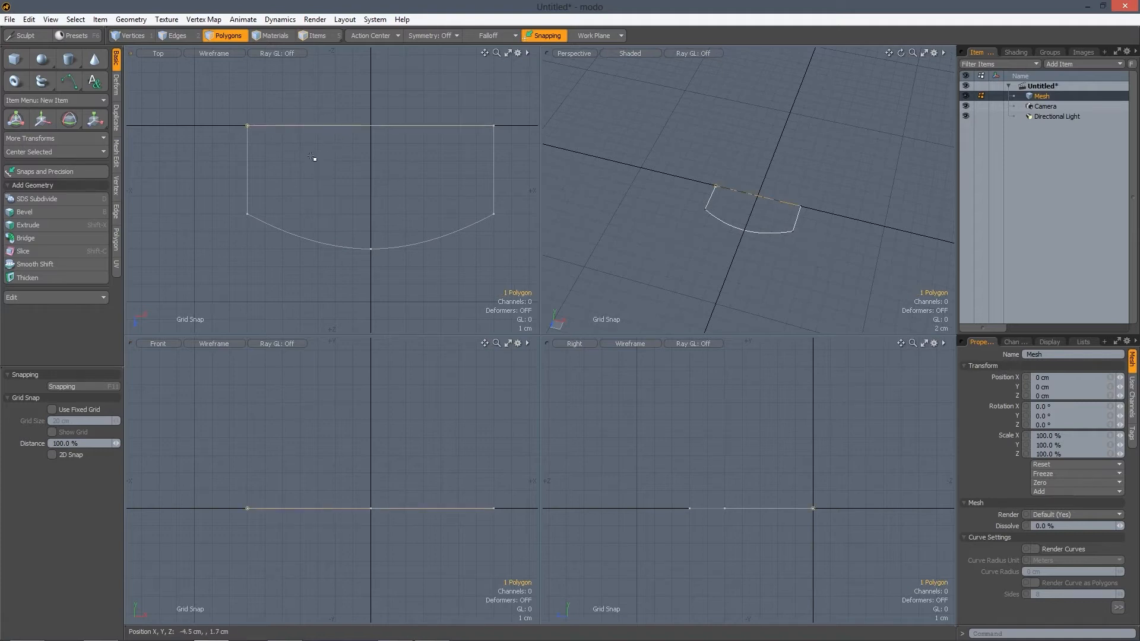
pyautogui.click(494, 153)
pyautogui.click(461, 232)
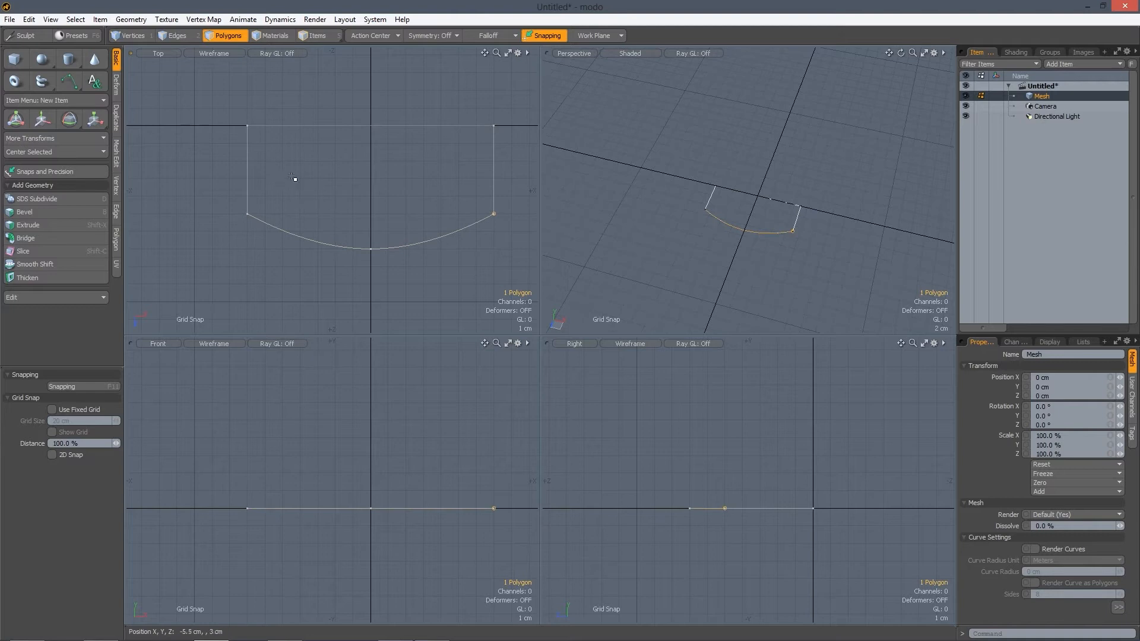
pyautogui.click(245, 175)
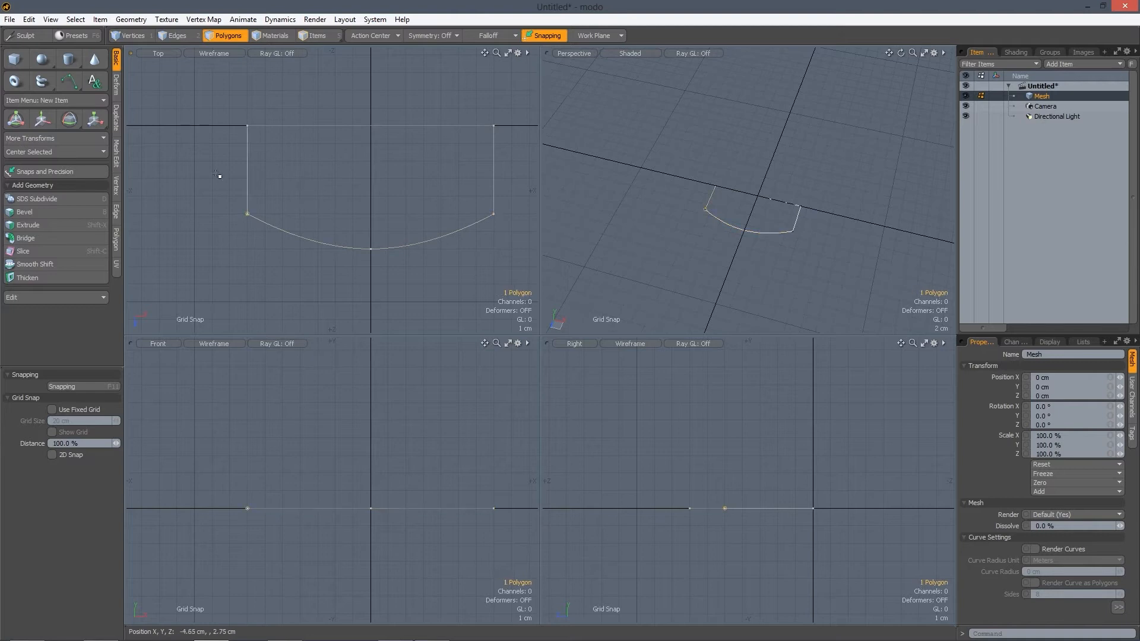
pyautogui.click(475, 229)
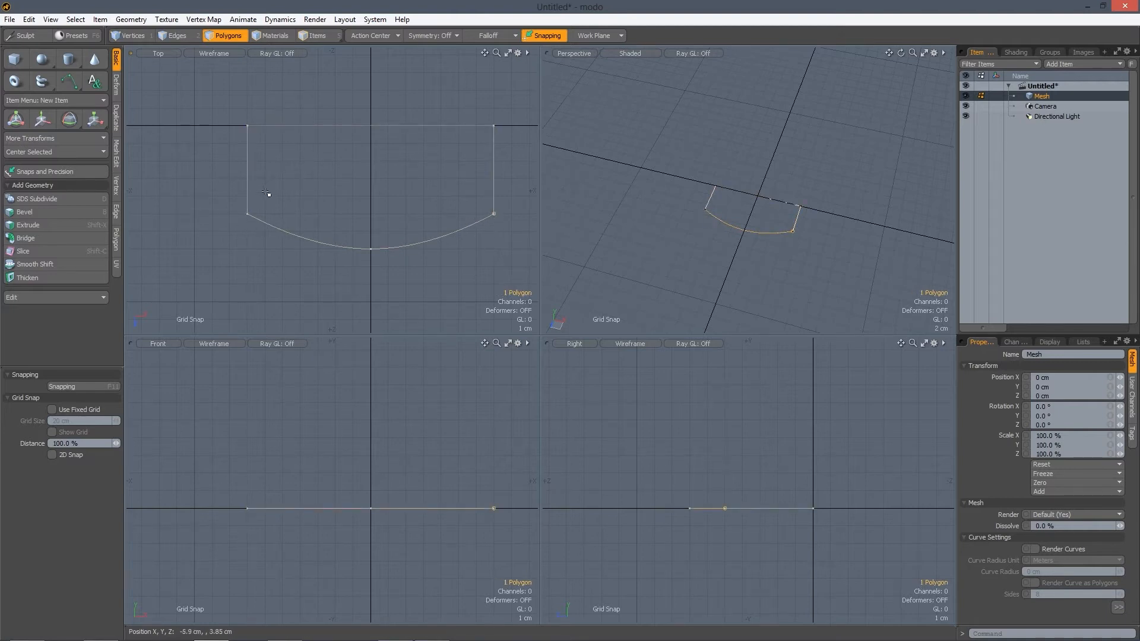
pyautogui.click(277, 127)
pyautogui.click(237, 185)
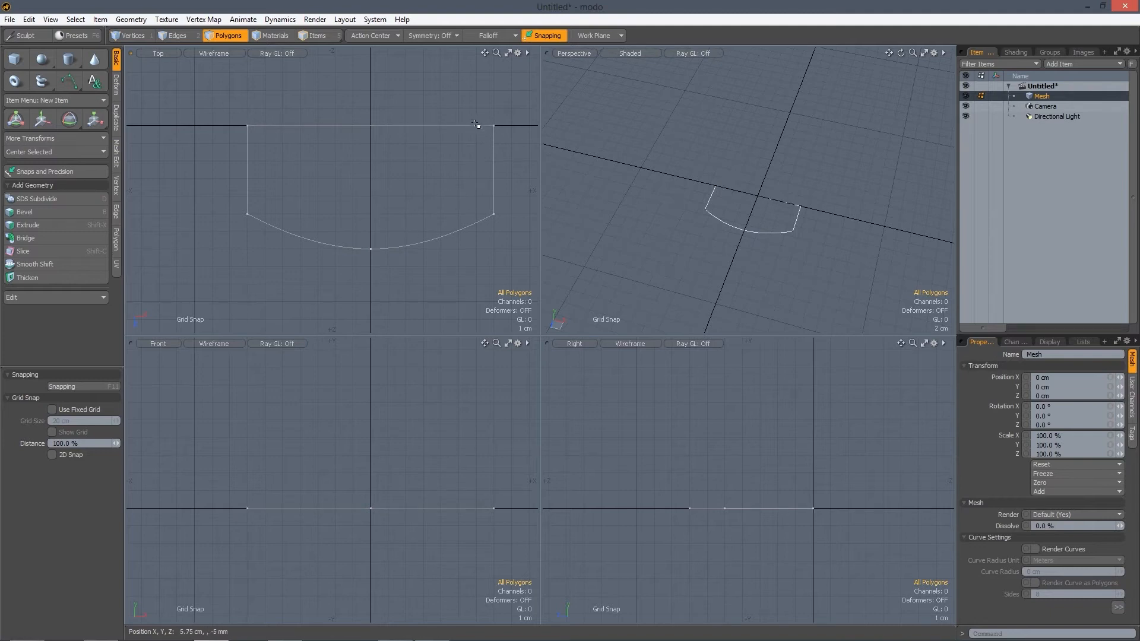
pyautogui.click(368, 232)
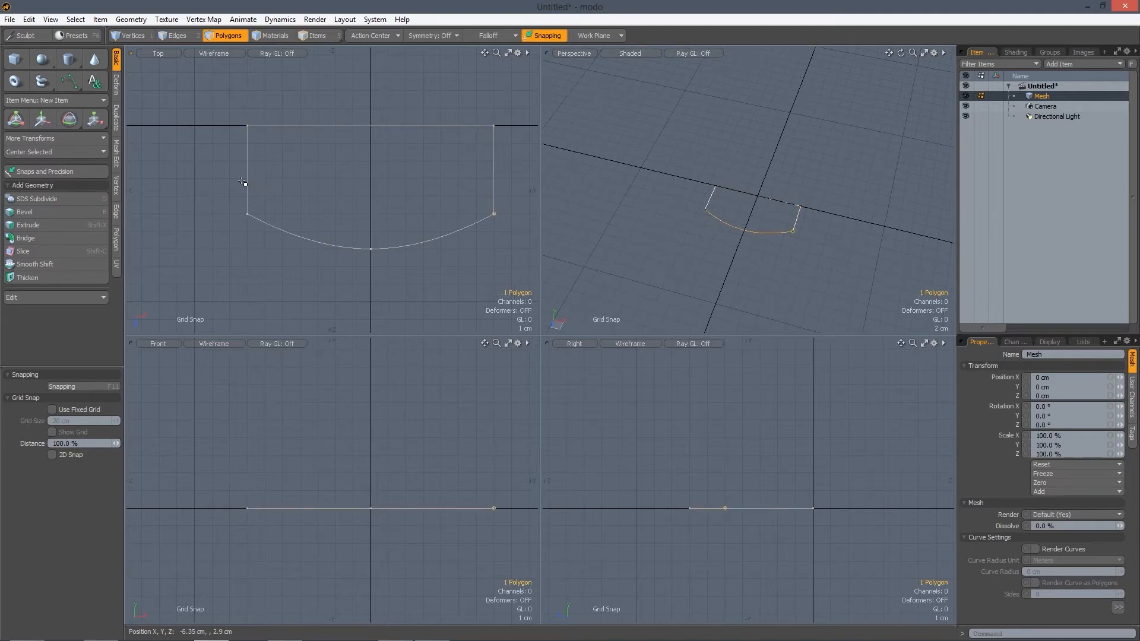
pyautogui.keyDown('alt'); pyautogui.moveTo(354, 216); pyautogui.dragTo(324, 213); pyautogui.keyUp('alt')
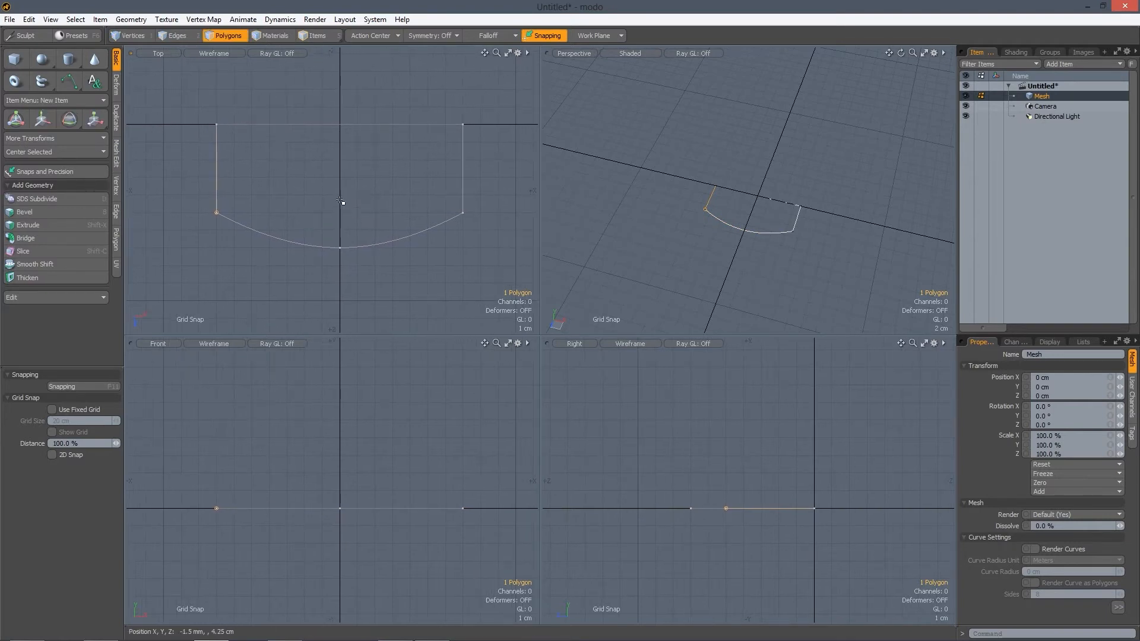
pyautogui.click(279, 182)
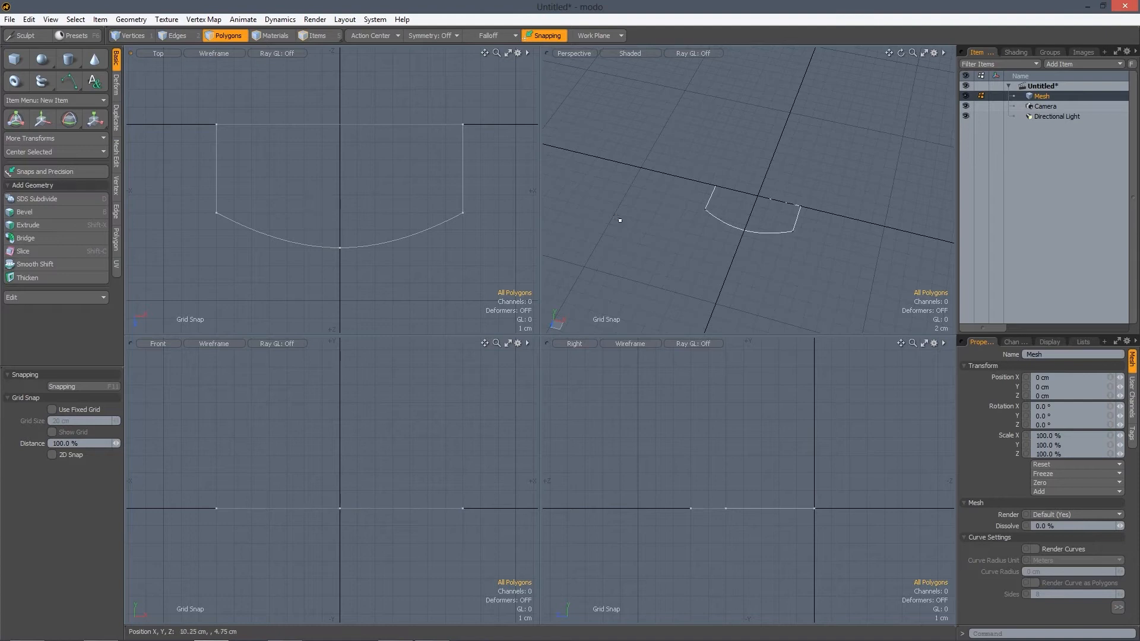
# - Check the Top Flap dimensions in Dimensions.txt, and return to modo
pyautogui.hotkey('alt', 'Tab')
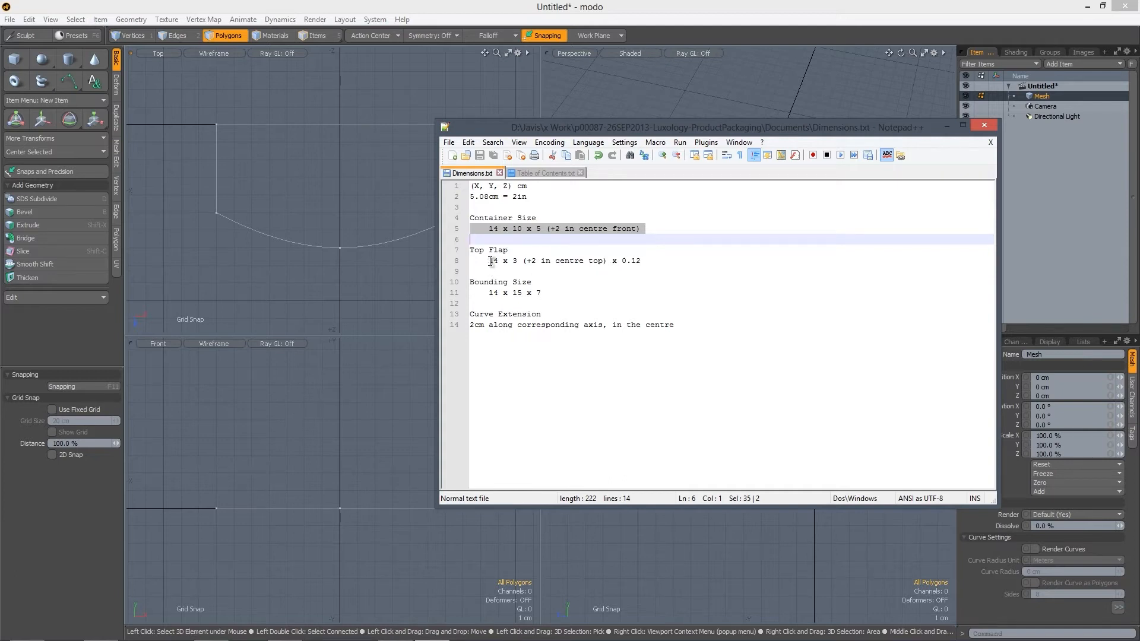
pyautogui.moveTo(490, 261); pyautogui.dragTo(517, 267)
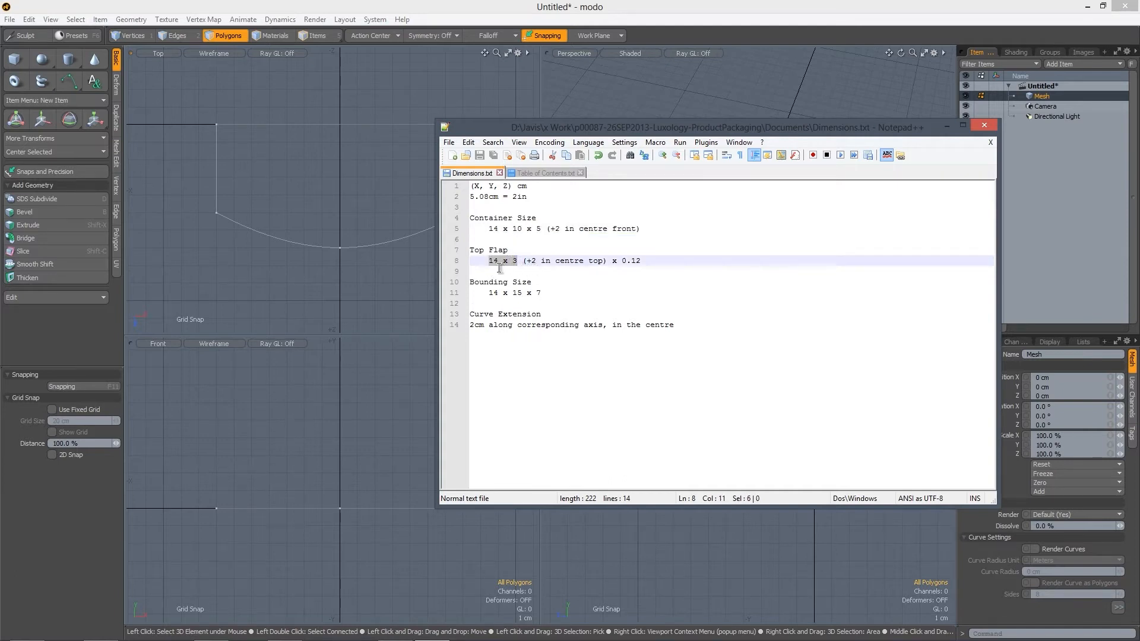
pyautogui.click(509, 264)
pyautogui.click(436, 21)
# - Draw a vertical curve up from the back corner at X -7 cm, from Y 0 to Y 3 cm
pyautogui.click(69, 82)
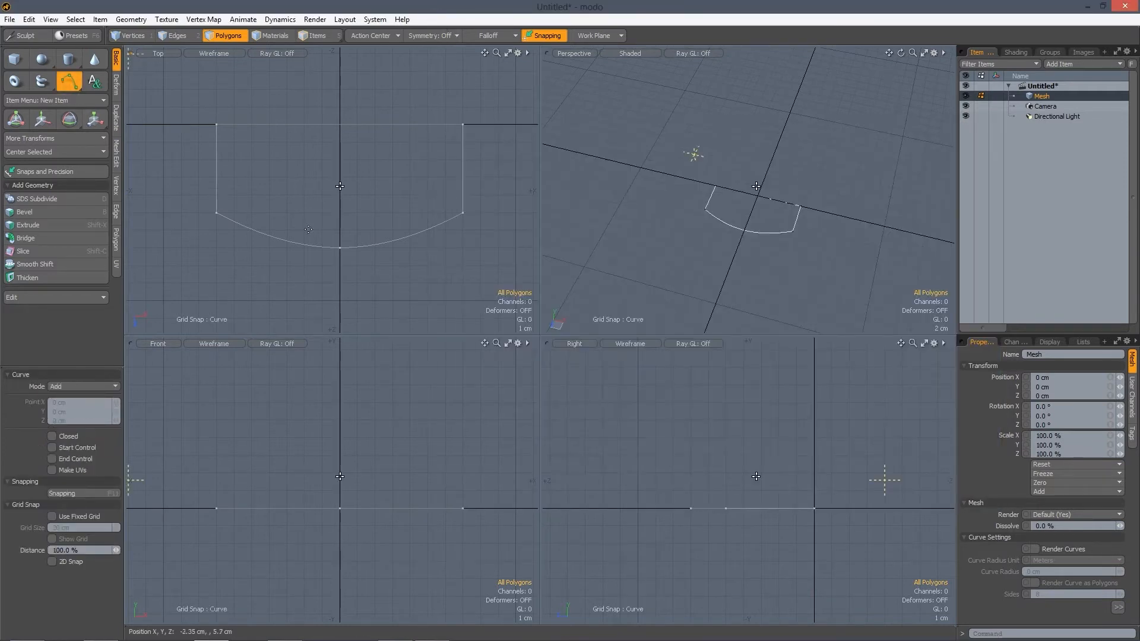
pyautogui.moveTo(248, 473); pyautogui.dragTo(217, 505)
pyautogui.moveTo(749, 510); pyautogui.dragTo(814, 509)
pyautogui.click(217, 457)
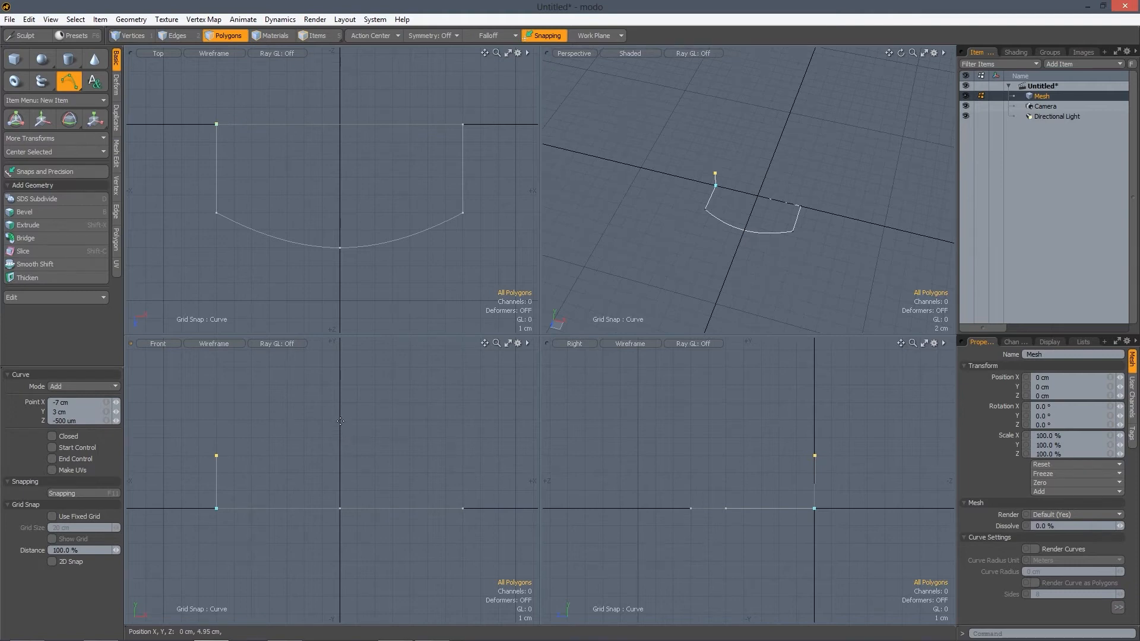
pyautogui.click(217, 190)
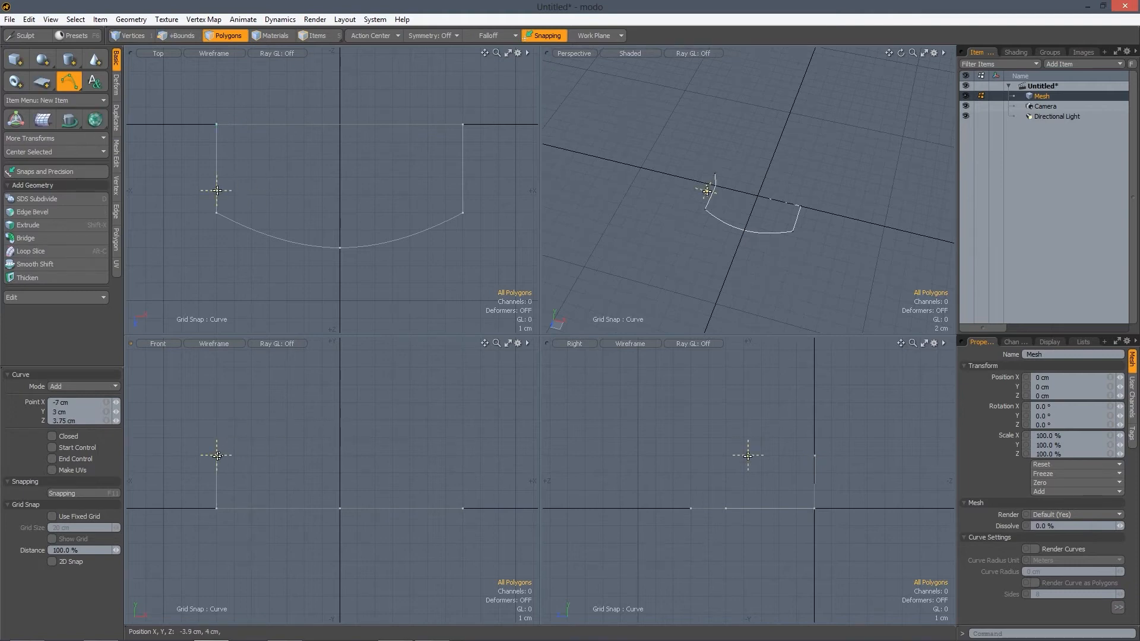
pyautogui.click(340, 421)
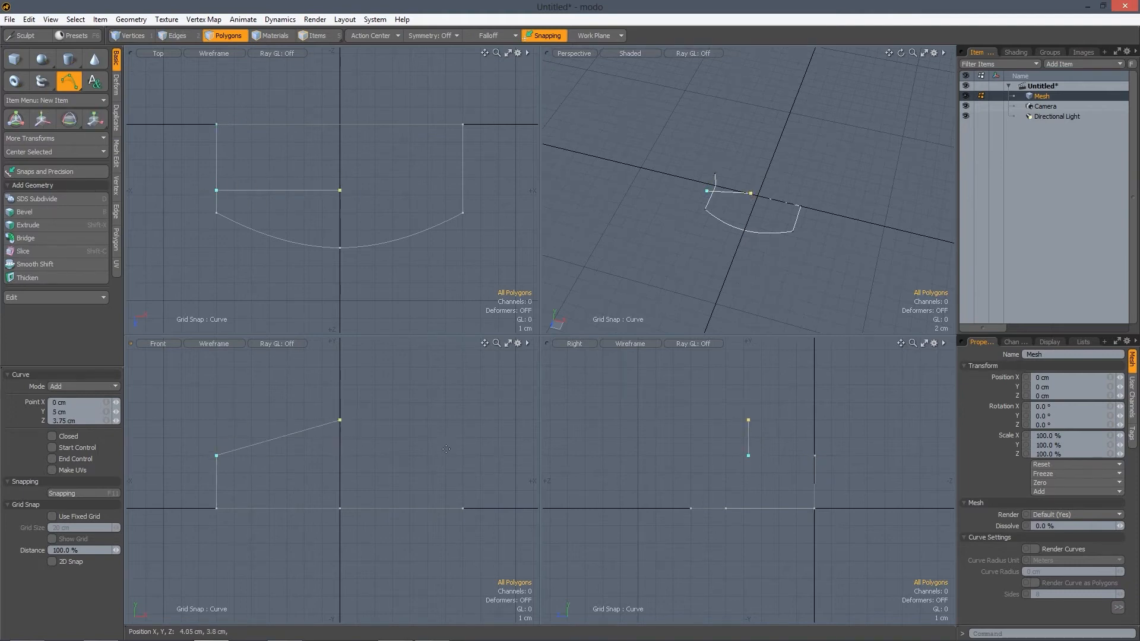
pyautogui.keyDown('shift'); pyautogui.click(463, 456); pyautogui.keyUp('shift')
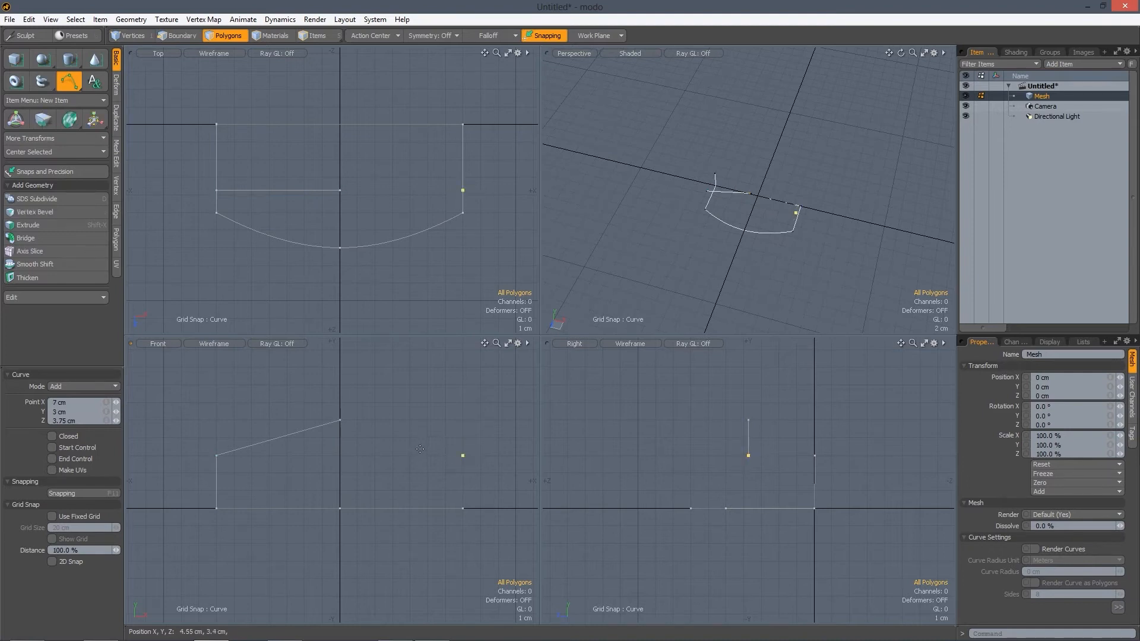
pyautogui.hotkey('ctrl', 'z')
pyautogui.hotkey('ctrl', 'z')
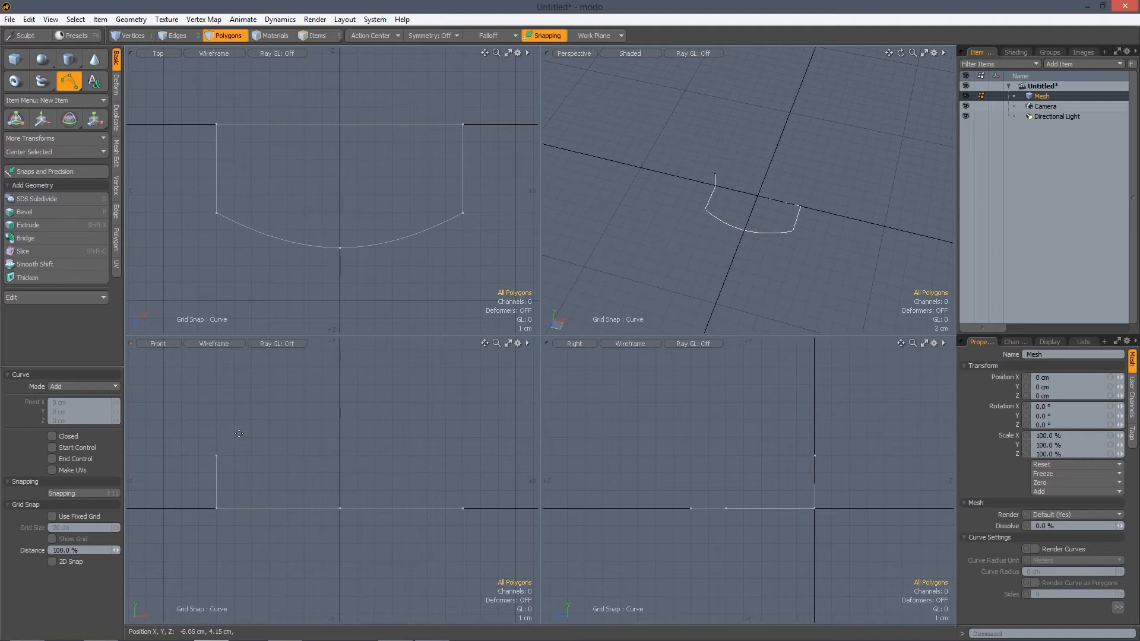
# - Draw the flap's arched curve in the front view from X -7, Y 3 cm through X 0, Y 5 cm to X 7, Y 3 cm
pyautogui.click(217, 455)
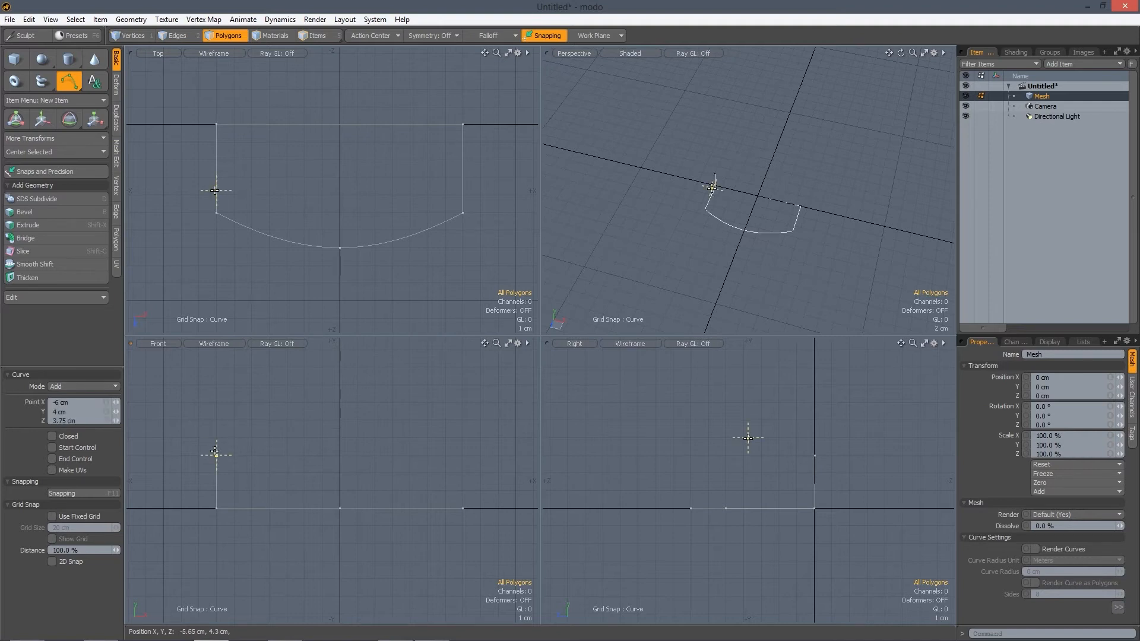
pyautogui.click(340, 420)
pyautogui.click(463, 456)
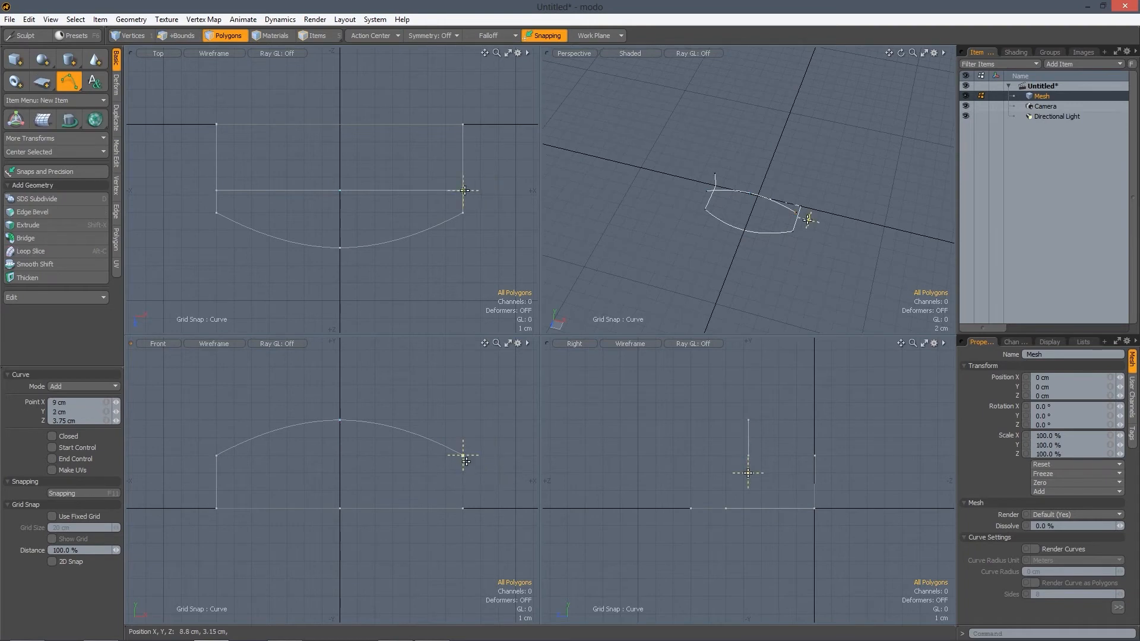
# - Draw a separate vertical curve at X 7 cm, from the arc's end at Y 3 cm down to Y 0 cm
pyautogui.click(471, 493)
pyautogui.moveTo(471, 492); pyautogui.dragTo(466, 508)
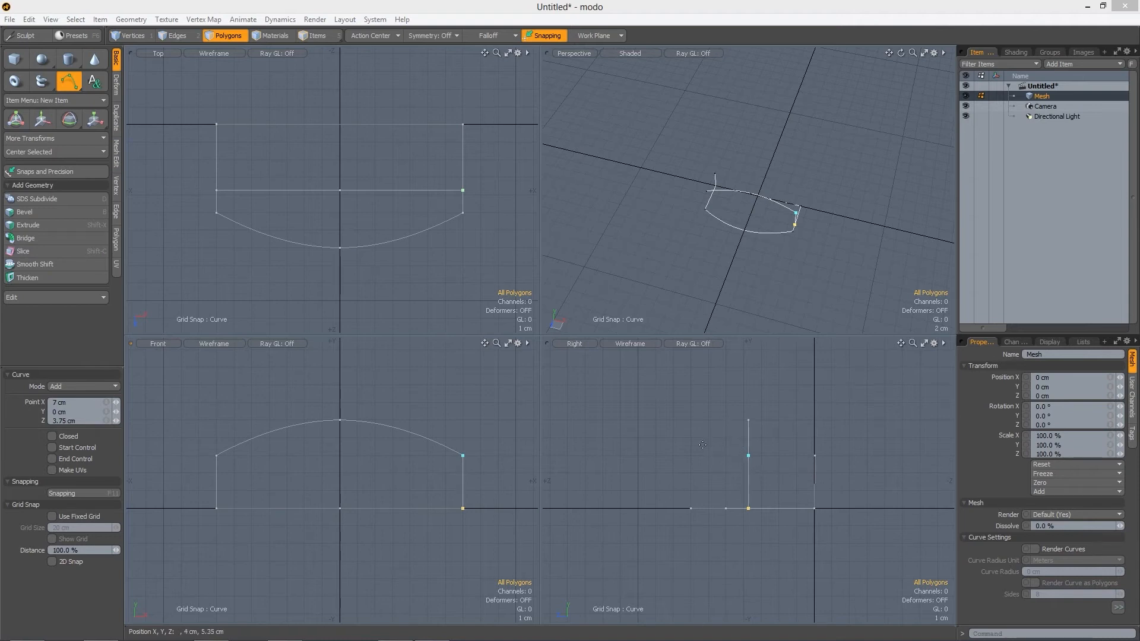
pyautogui.keyDown('alt'); pyautogui.keyDown('shift'); pyautogui.moveTo(711, 448); pyautogui.dragTo(710, 437); pyautogui.keyUp('shift'); pyautogui.keyUp('alt')
pyautogui.press('space')
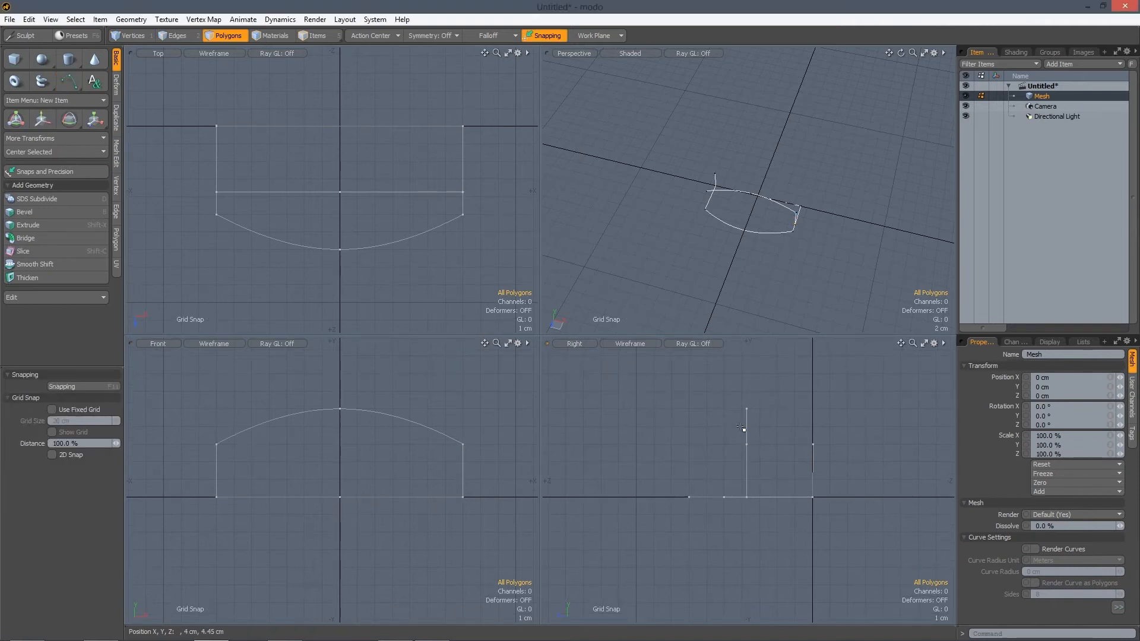
# - Try to move the flap arc and the vertical curve at X -7 cm together by -3.85 cm in Z, and undo it
pyautogui.click(744, 433)
pyautogui.keyDown('shift'); pyautogui.click(235, 465); pyautogui.keyUp('shift')
pyautogui.press('w')
pyautogui.moveTo(724, 452); pyautogui.dragTo(847, 453)
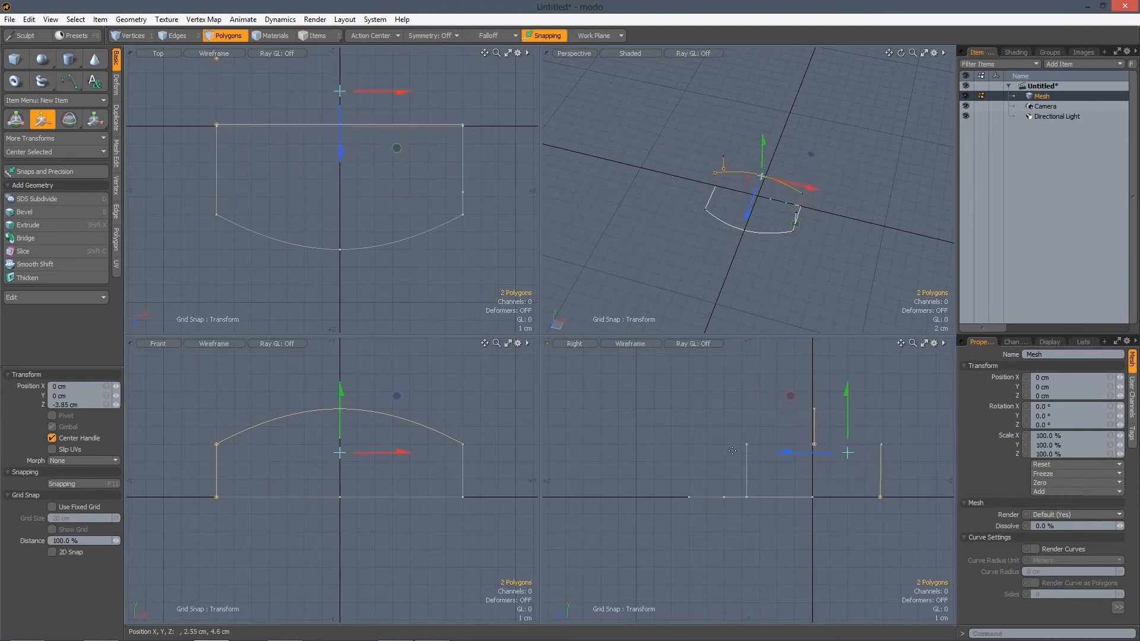
pyautogui.hotkey('ctrl', 'z')
pyautogui.press('space')
# - Move only the flap arc and the vertical curve at X 7 cm back in Z onto the package's back edge
pyautogui.keyDown('shift'); pyautogui.click(746, 465); pyautogui.keyUp('shift')
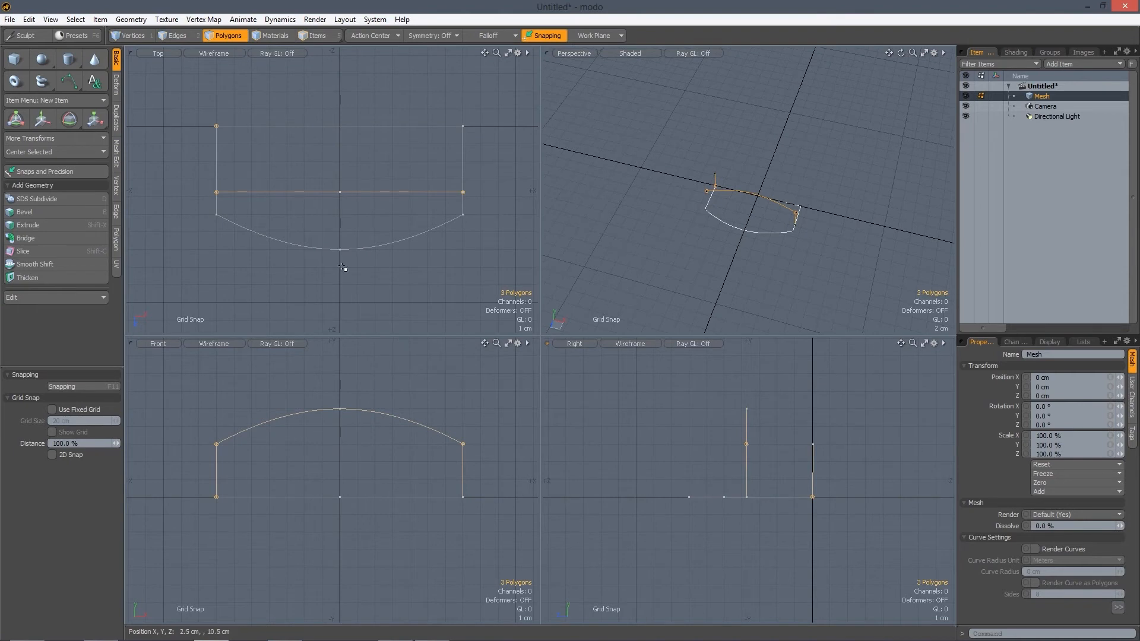
pyautogui.keyDown('ctrl'); pyautogui.click(715, 177); pyautogui.keyUp('ctrl')
pyautogui.press('w')
pyautogui.moveTo(740, 453)
pyautogui.mouseDown()
pyautogui.moveTo(805, 453)
pyautogui.moveTo(751, 448)
pyautogui.mouseUp()
pyautogui.press('space')
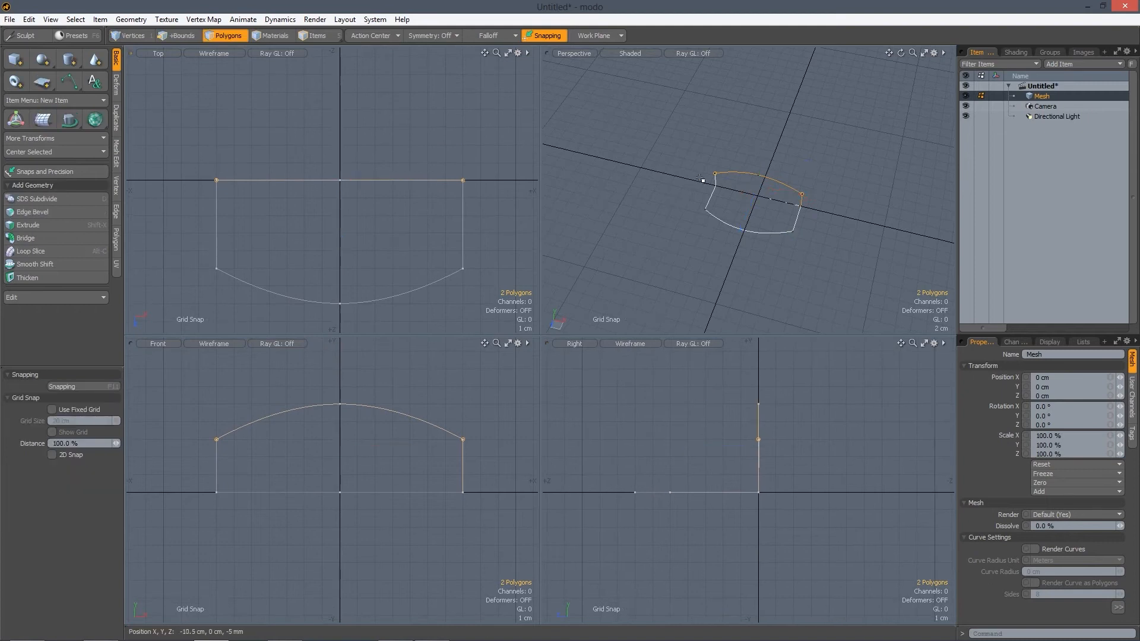
# - Set the Z vertex position of the flap arc and both vertical curves to 0 cm
pyautogui.keyDown('shift'); pyautogui.click(716, 175); pyautogui.keyUp('shift')
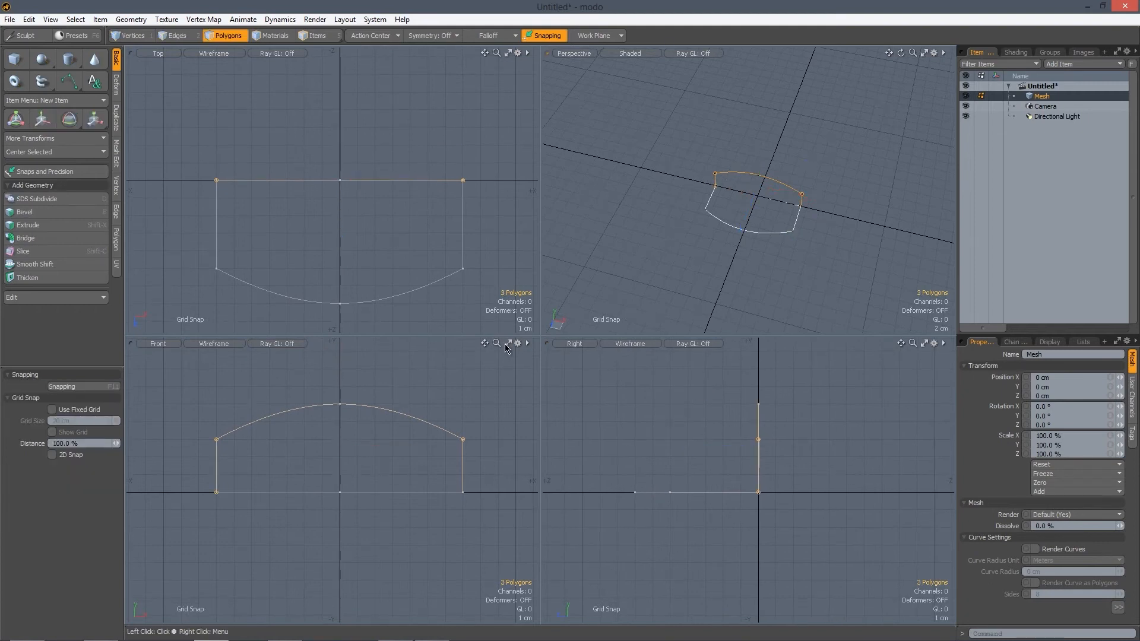
pyautogui.click(116, 187)
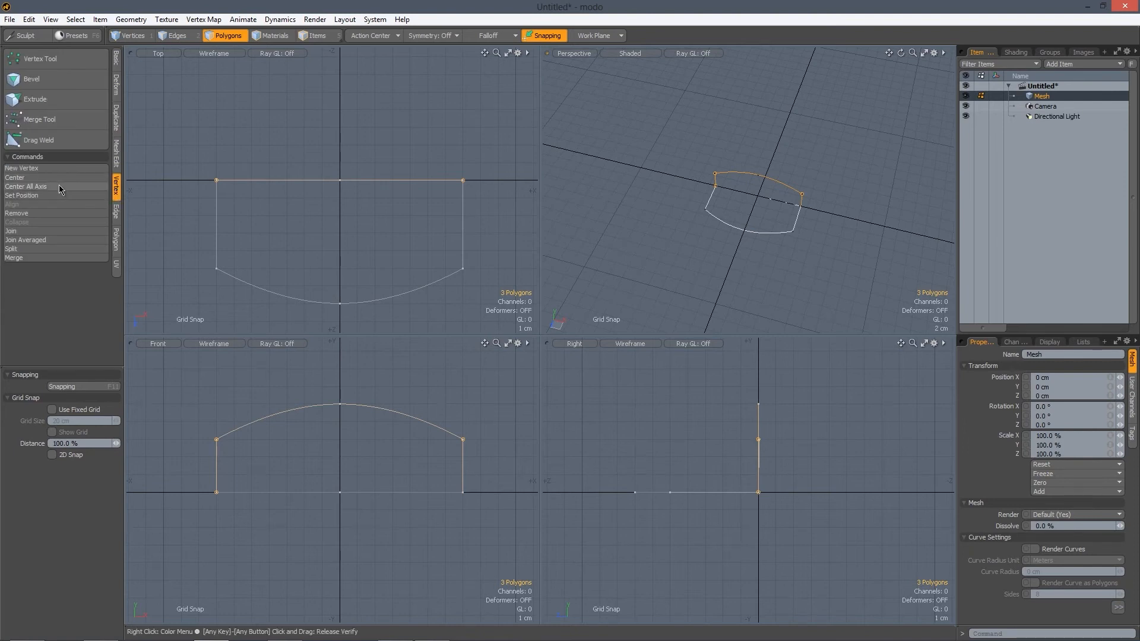
pyautogui.click(40, 194)
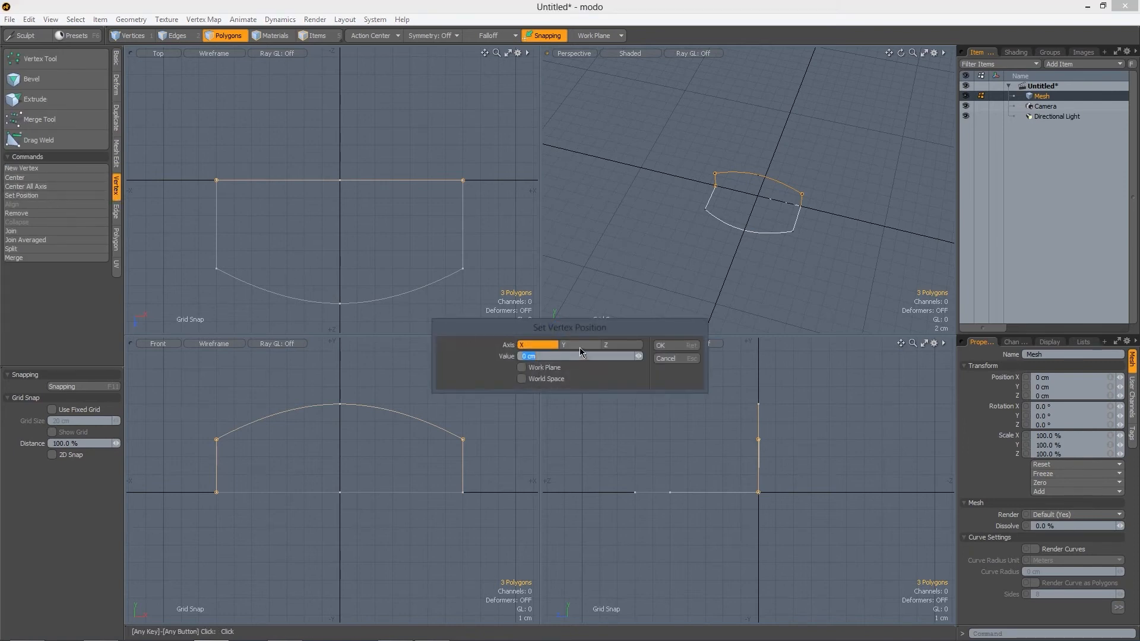
pyautogui.click(611, 346)
pyautogui.click(661, 345)
pyautogui.click(721, 442)
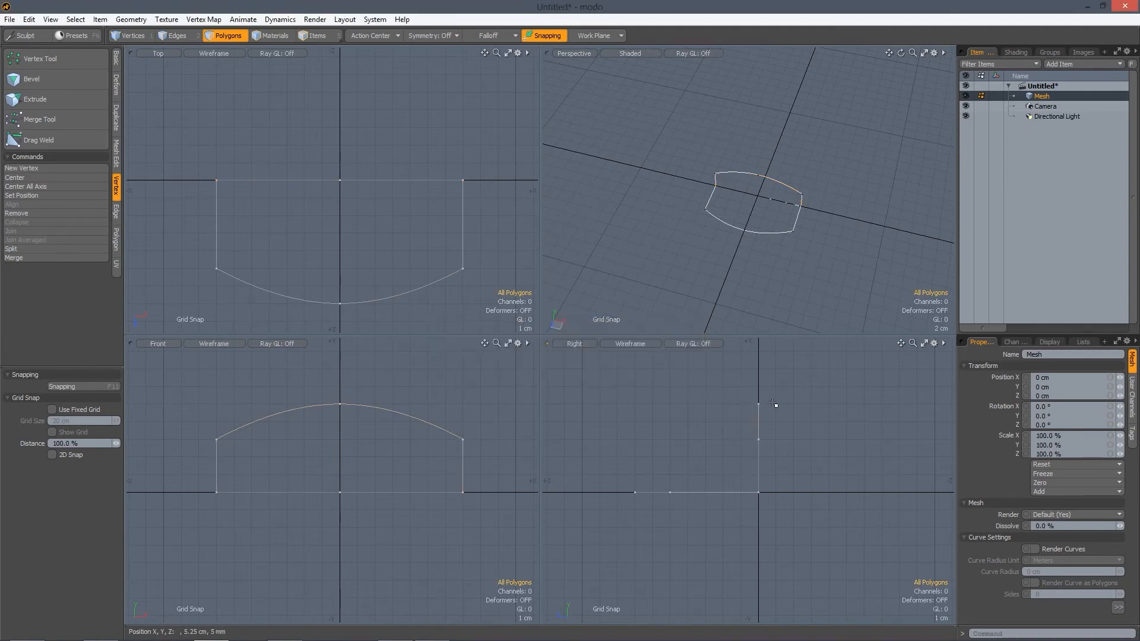
# - Show only the perspective view at full size, hide the workplane grid and fit all curves in the view
pyautogui.scroll(3, 792, 224)
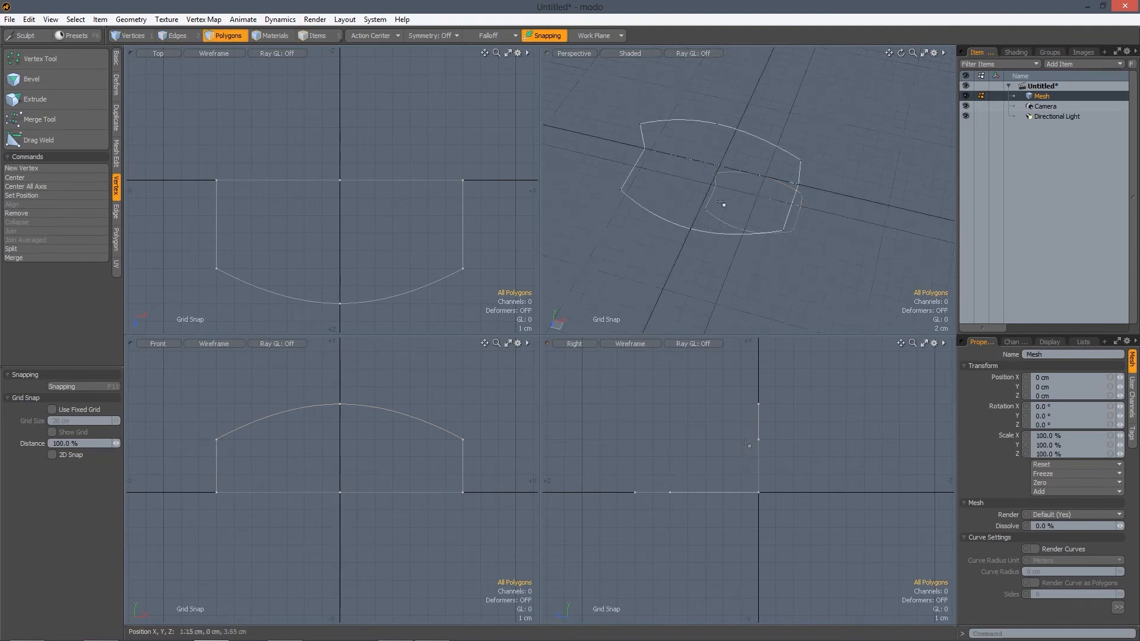
pyautogui.press('KP_0')
pyautogui.keyDown('alt'); pyautogui.moveTo(494, 307); pyautogui.dragTo(562, 303, button='right'); pyautogui.keyUp('alt')
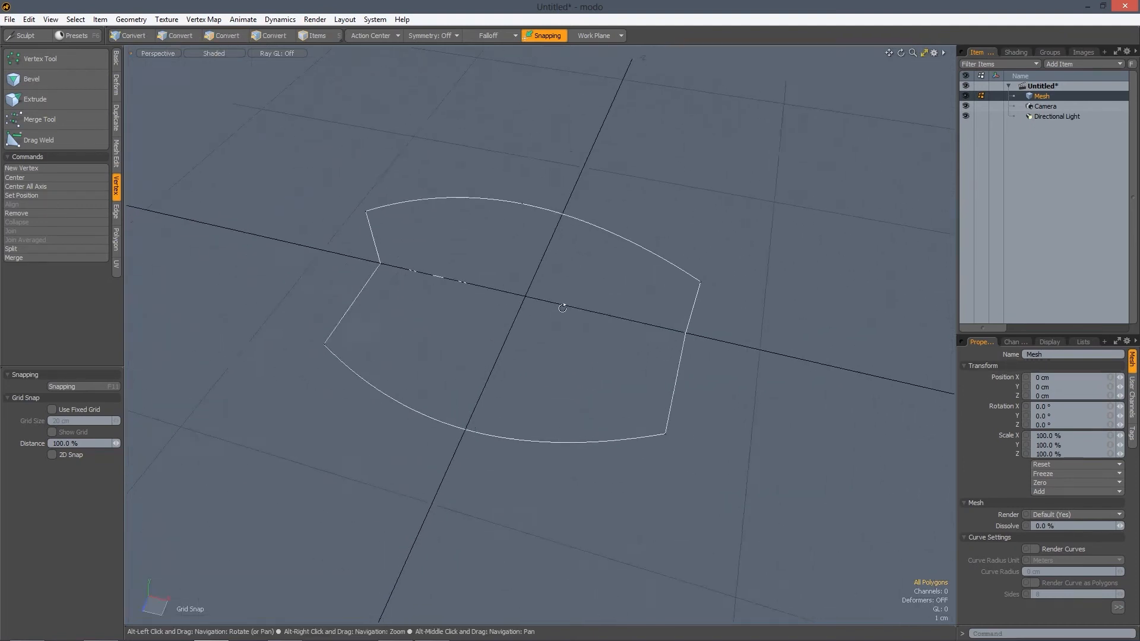
pyautogui.keyDown('alt'); pyautogui.moveTo(562, 302); pyautogui.dragTo(527, 275); pyautogui.keyUp('alt')
pyautogui.hotkey('ctrl', '3')
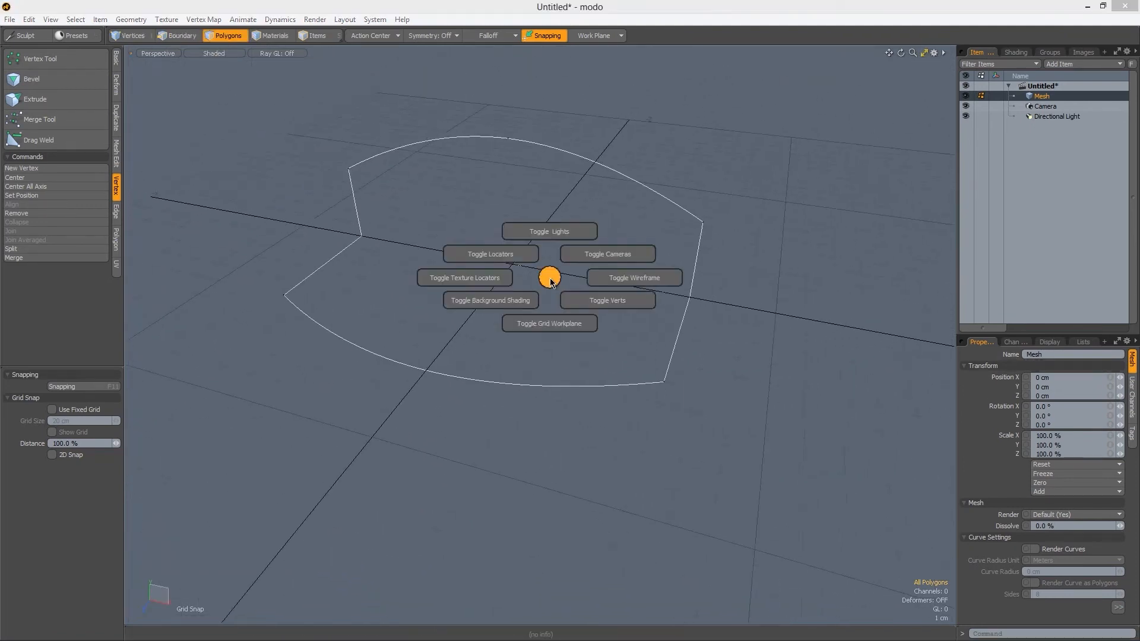
pyautogui.click(549, 322)
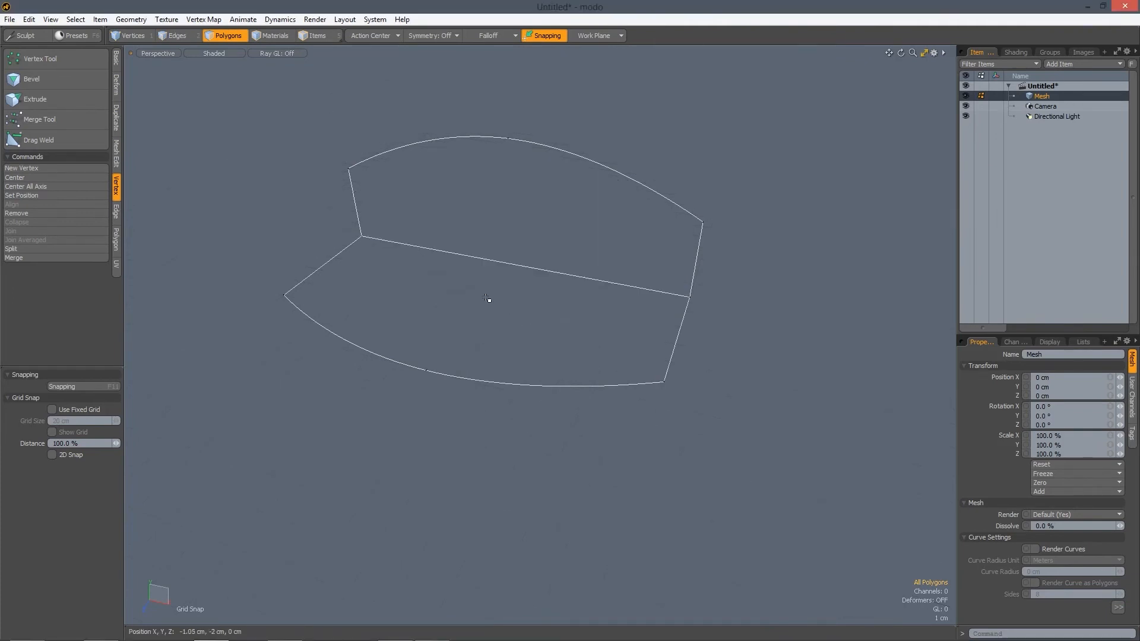
pyautogui.press('a')
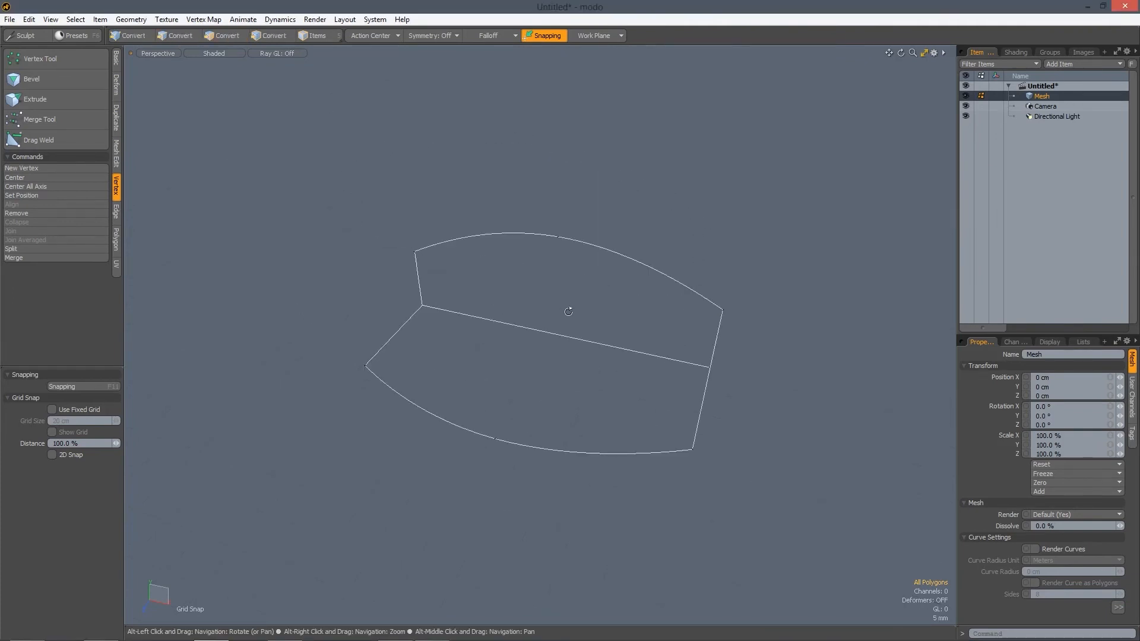
pyautogui.moveTo(536, 306)
pyautogui.keyDown('alt'); pyautogui.mouseDown()
pyautogui.moveTo(545, 297)
pyautogui.moveTo(530, 285)
pyautogui.mouseUp(); pyautogui.keyUp('alt')
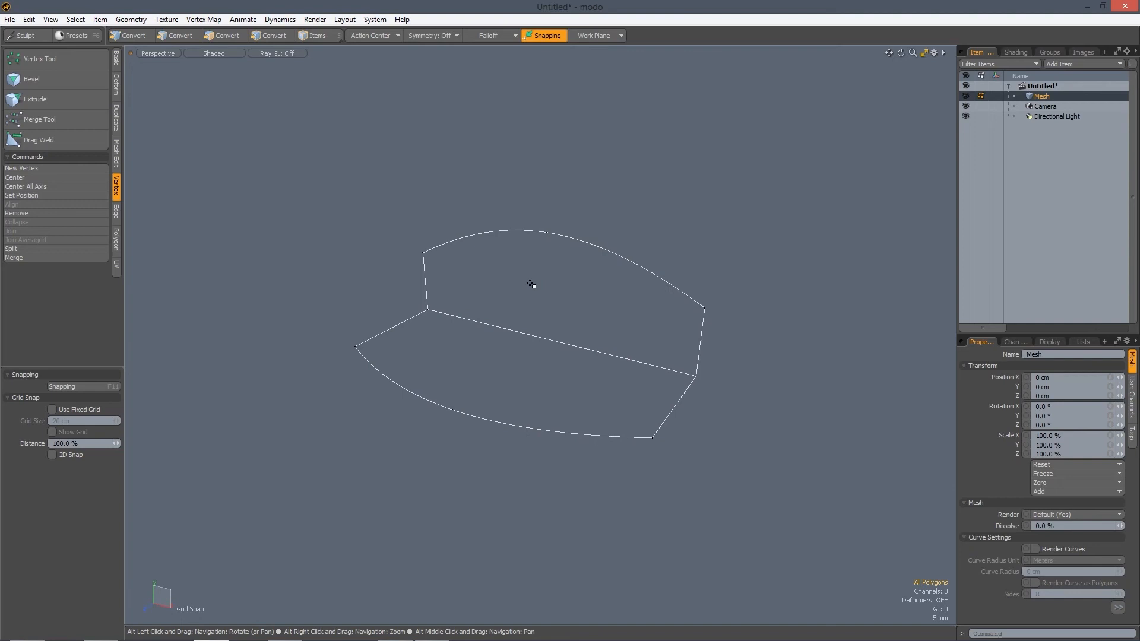
pyautogui.hotkey('ctrl', '3')
pyautogui.click(509, 321)
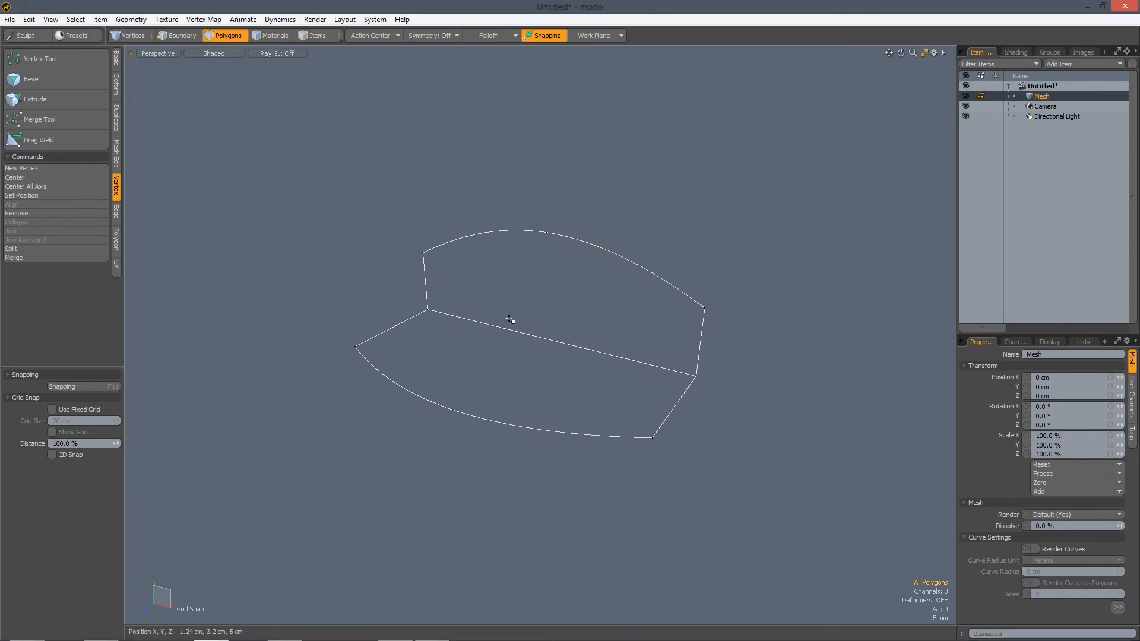
# - Examine the back edge, the arc and the vertical curves as the separate curves that bound the flap
pyautogui.moveTo(572, 338)
pyautogui.keyDown('alt'); pyautogui.mouseDown()
pyautogui.moveTo(582, 330)
pyautogui.moveTo(583, 350)
pyautogui.mouseUp(); pyautogui.keyUp('alt')
pyautogui.click(582, 333)
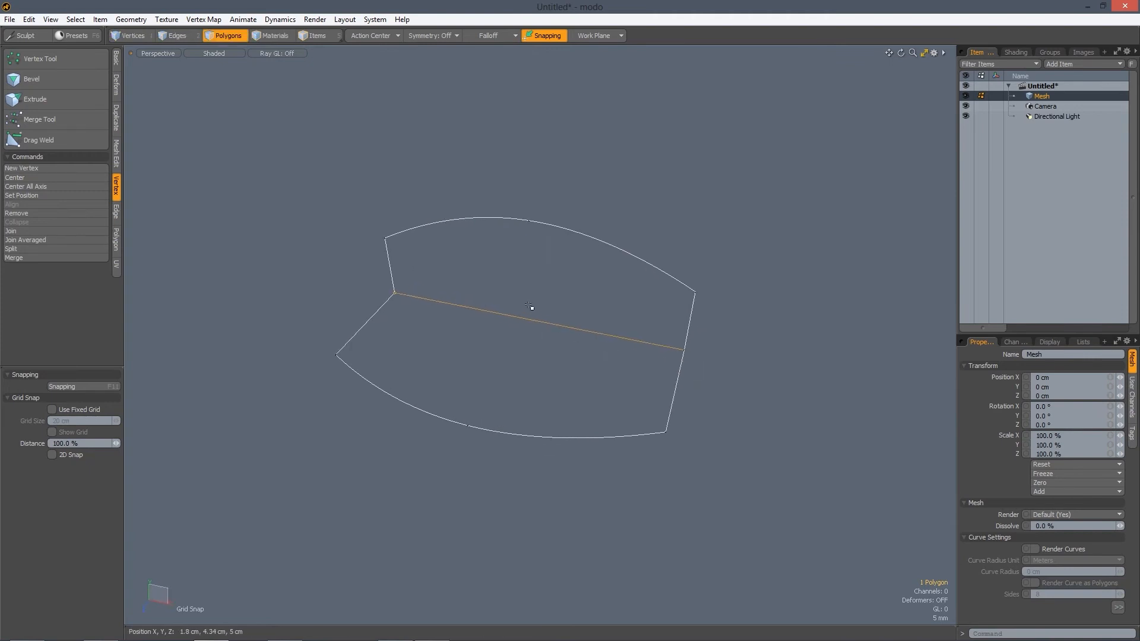
pyautogui.moveTo(537, 307)
pyautogui.mouseDown()
pyautogui.moveTo(536, 337)
pyautogui.moveTo(559, 319)
pyautogui.mouseUp()
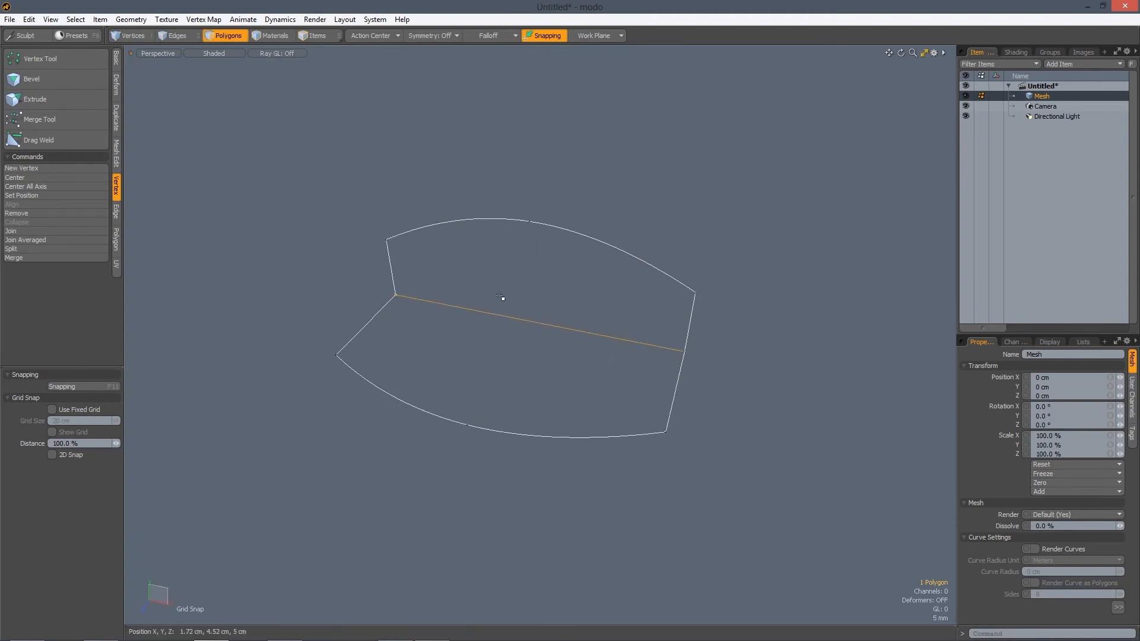
pyautogui.moveTo(389, 272); pyautogui.dragTo(625, 244)
pyautogui.keyDown('shift'); pyautogui.click(643, 327); pyautogui.keyUp('shift')
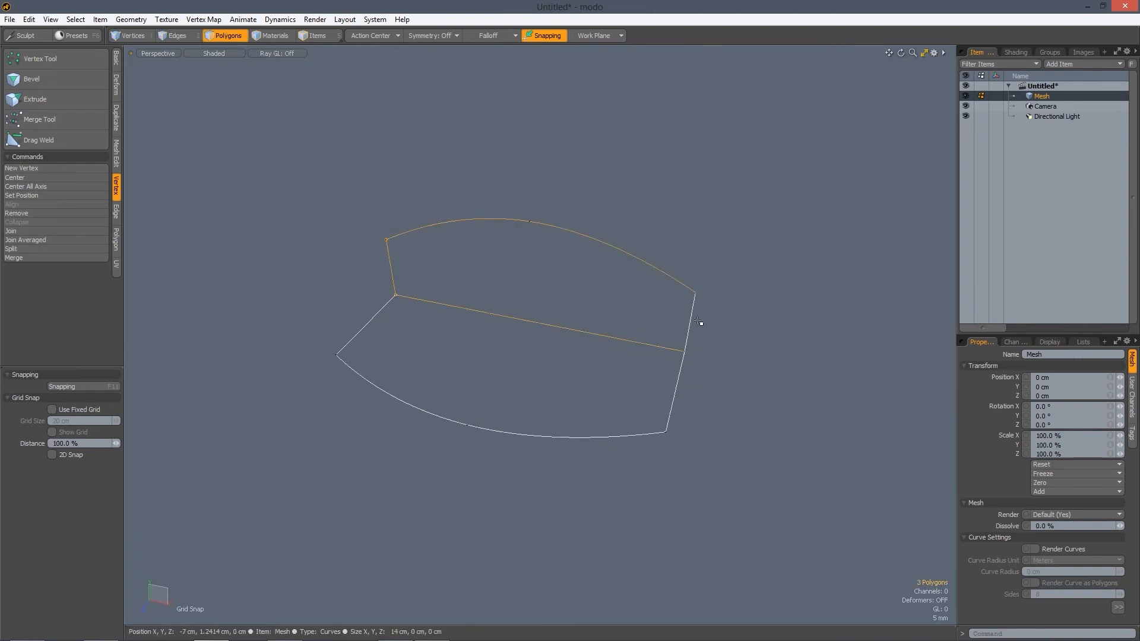
pyautogui.keyDown('alt'); pyautogui.moveTo(561, 290); pyautogui.dragTo(615, 267); pyautogui.keyUp('alt')
pyautogui.click(615, 266)
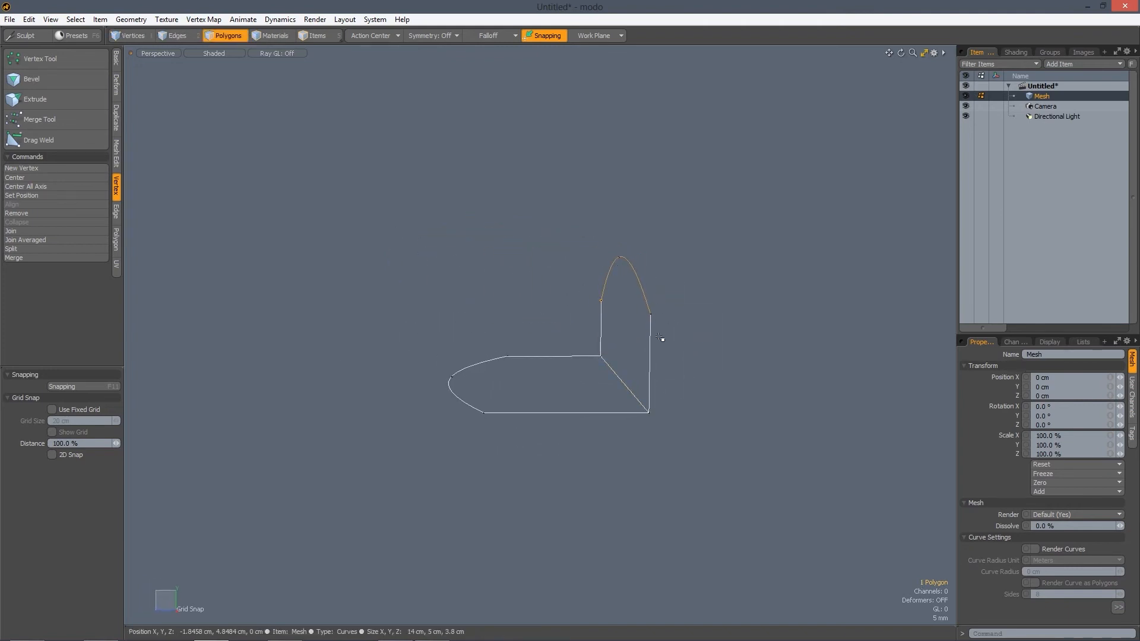
pyautogui.keyDown('shift'); pyautogui.click(599, 318); pyautogui.keyUp('shift')
# - Examine the side curves and front arc of the base, and how the back curve is shared between base and flap
pyautogui.click(511, 374)
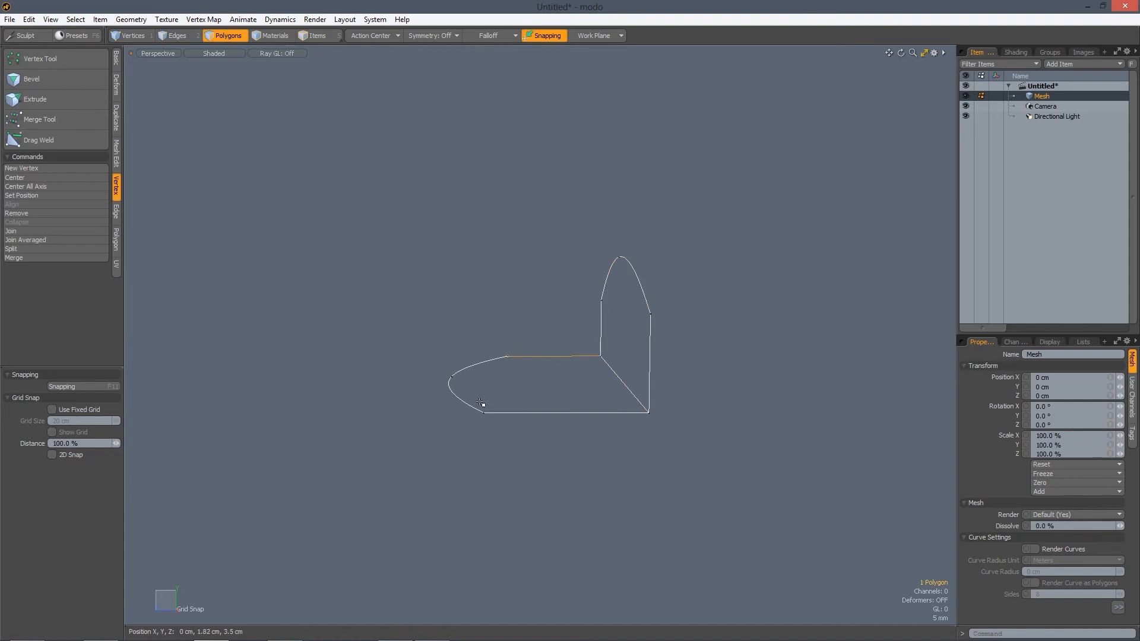
pyautogui.click(469, 400)
pyautogui.keyDown('shift'); pyautogui.click(536, 413); pyautogui.keyUp('shift')
pyautogui.keyDown('alt'); pyautogui.moveTo(520, 324); pyautogui.dragTo(606, 321); pyautogui.keyUp('alt')
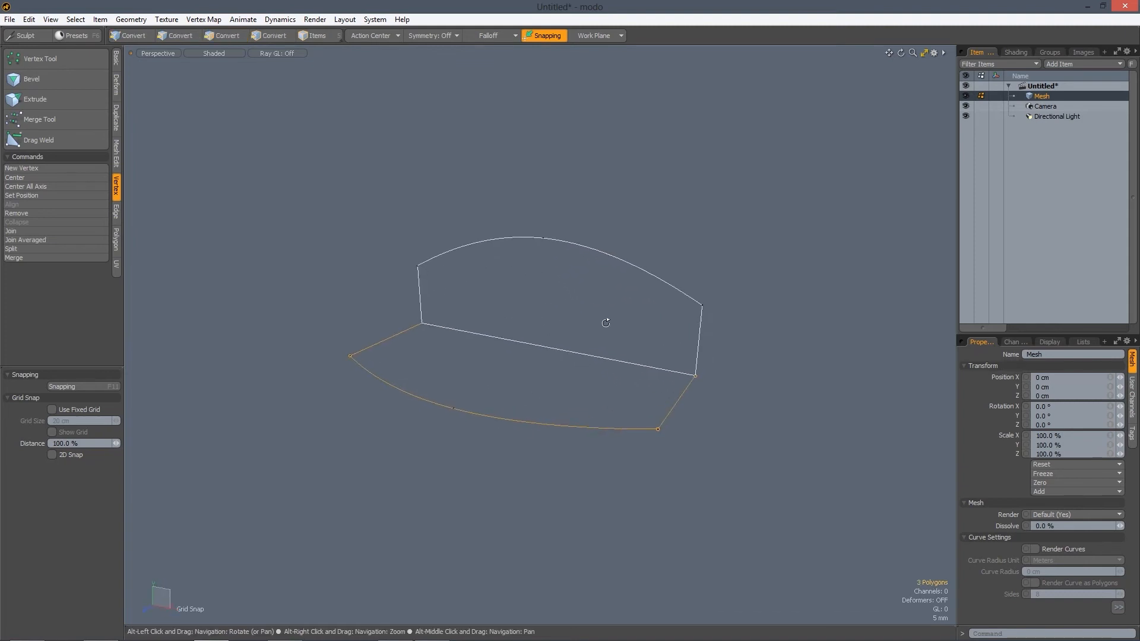
pyautogui.click(667, 311)
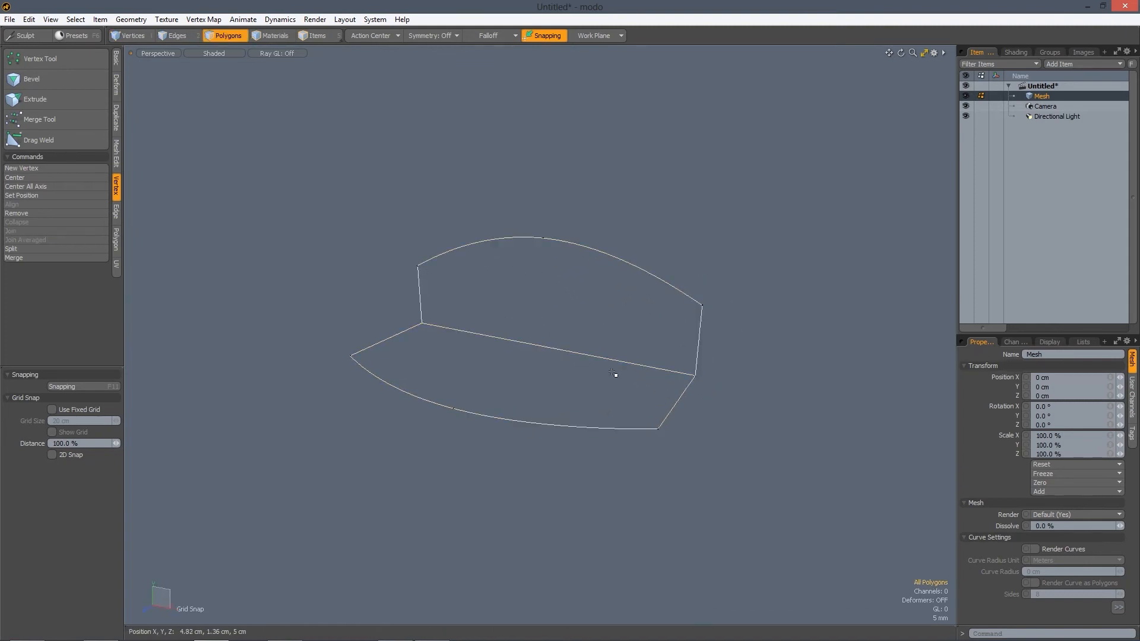
pyautogui.click(632, 374)
pyautogui.click(700, 339)
pyautogui.click(630, 374)
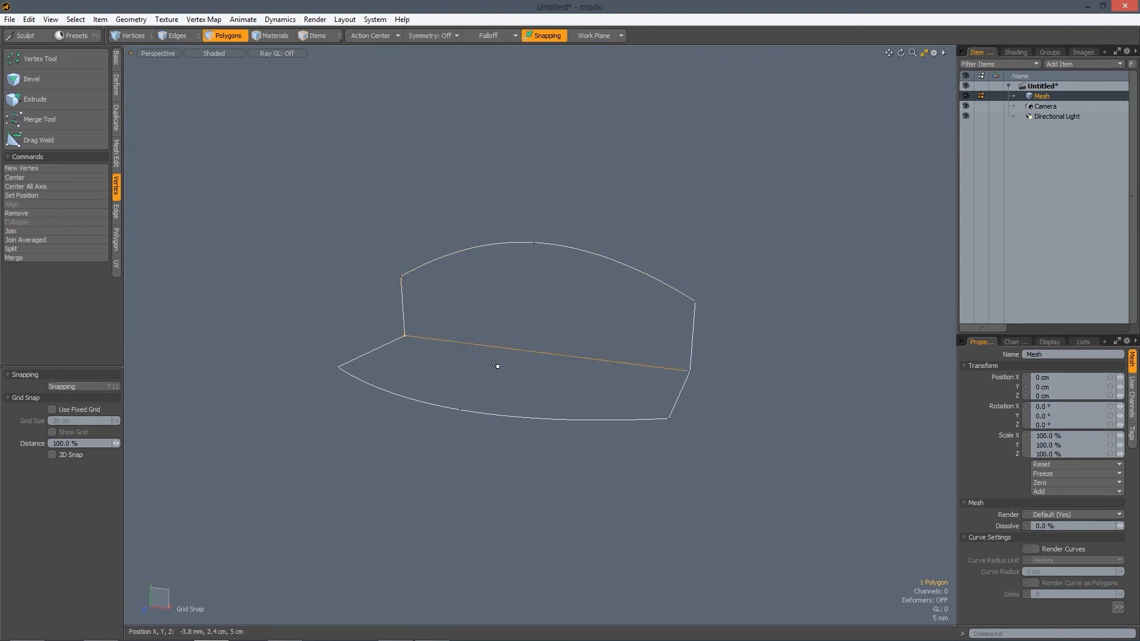
pyautogui.keyDown('alt'); pyautogui.moveTo(527, 351); pyautogui.dragTo(504, 341); pyautogui.keyUp('alt')
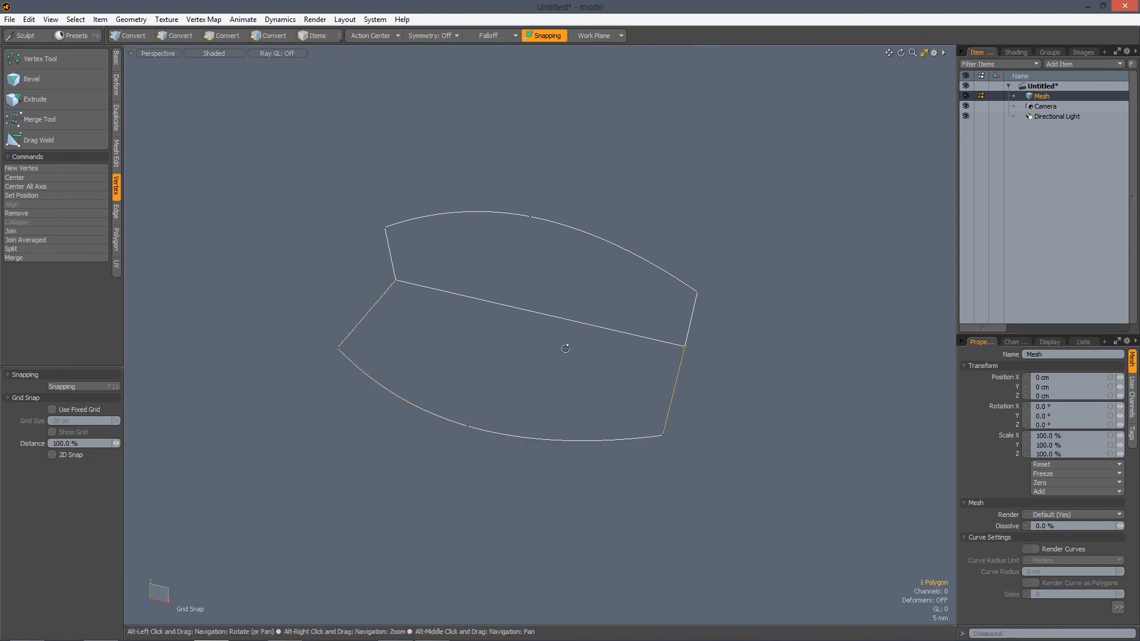
# - Copy the back edge, flap arc and both vertical curves into a new mesh item named Back Flap
pyautogui.keyDown('alt'); pyautogui.moveTo(565, 349); pyautogui.dragTo(564, 323); pyautogui.keyUp('alt')
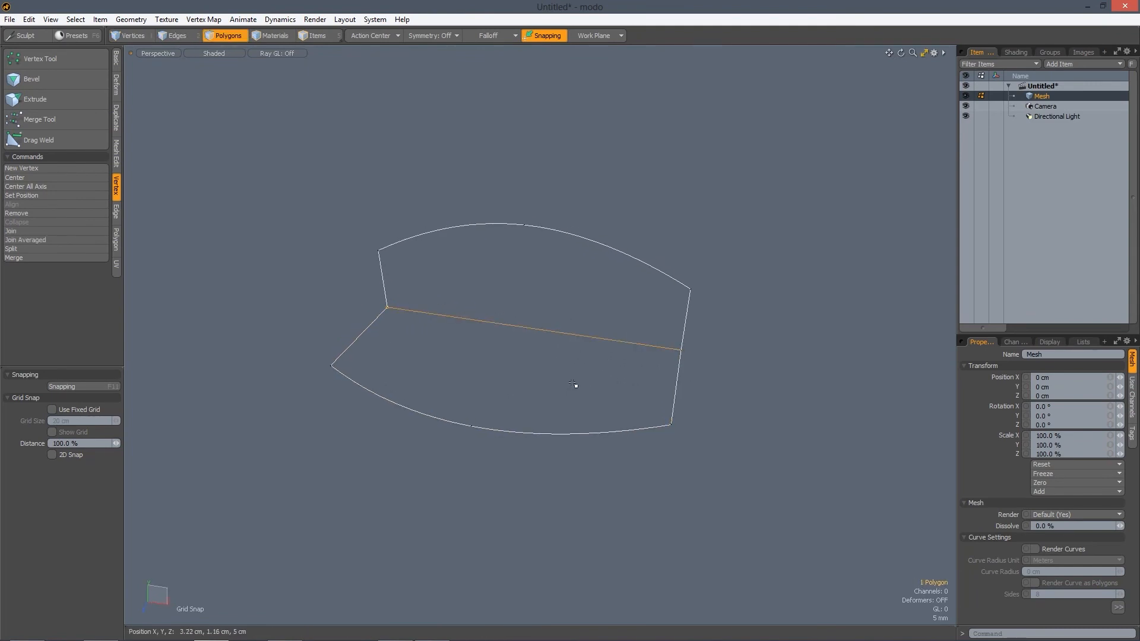
pyautogui.keyDown('shift'); pyautogui.click(394, 287); pyautogui.keyUp('shift')
pyautogui.keyDown('shift'); pyautogui.click(686, 314); pyautogui.keyUp('shift')
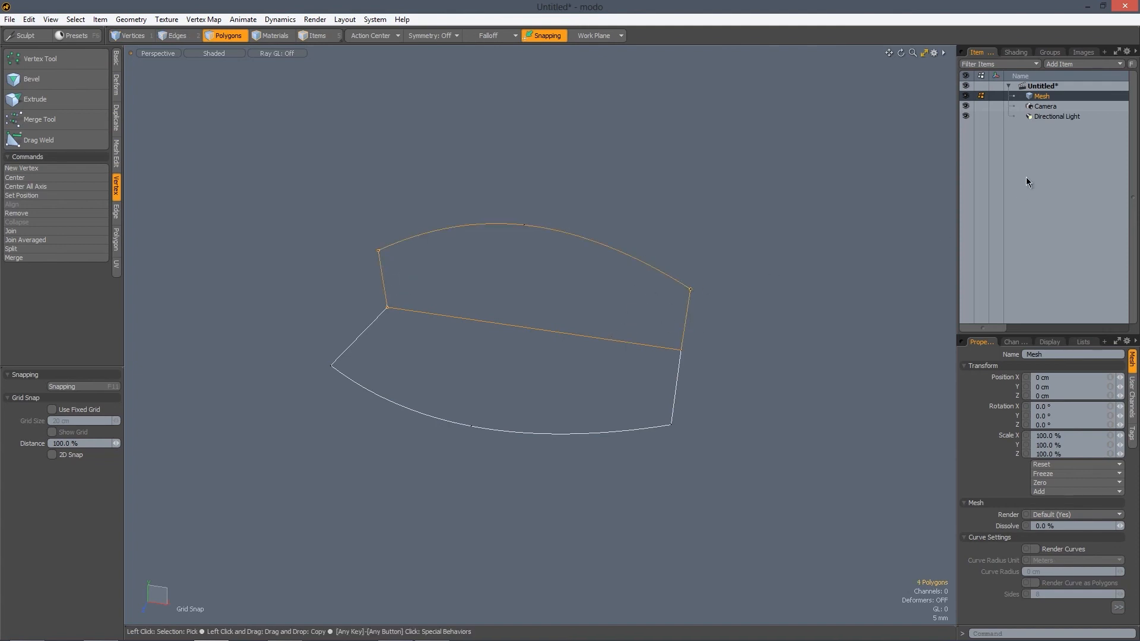
pyautogui.press('n')
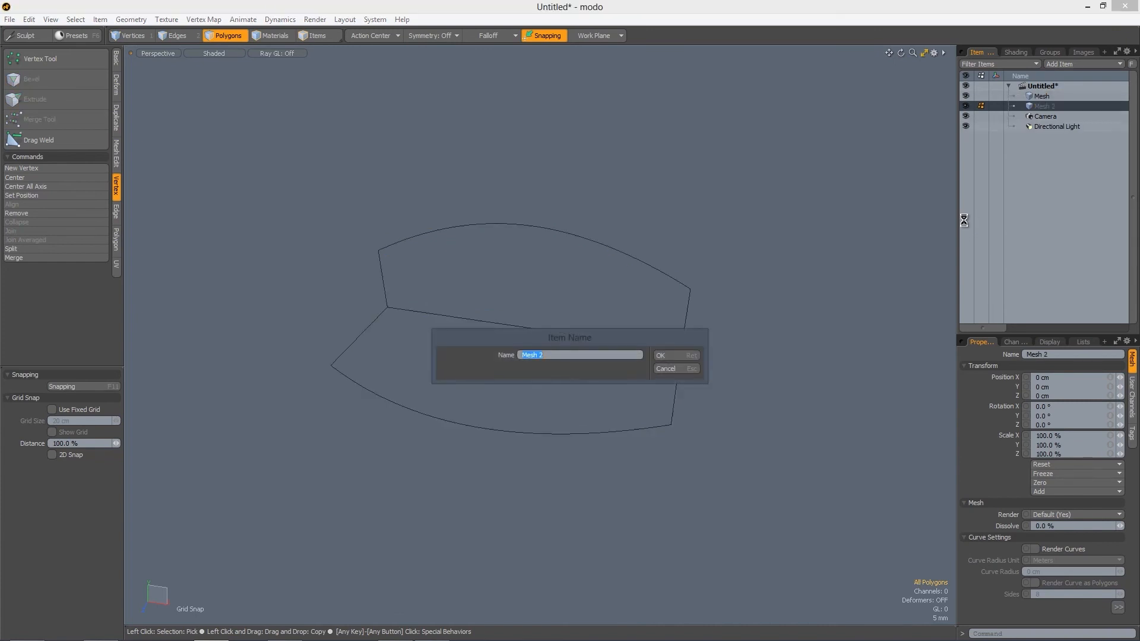
pyautogui.write('Back Flap')
pyautogui.press('Return')
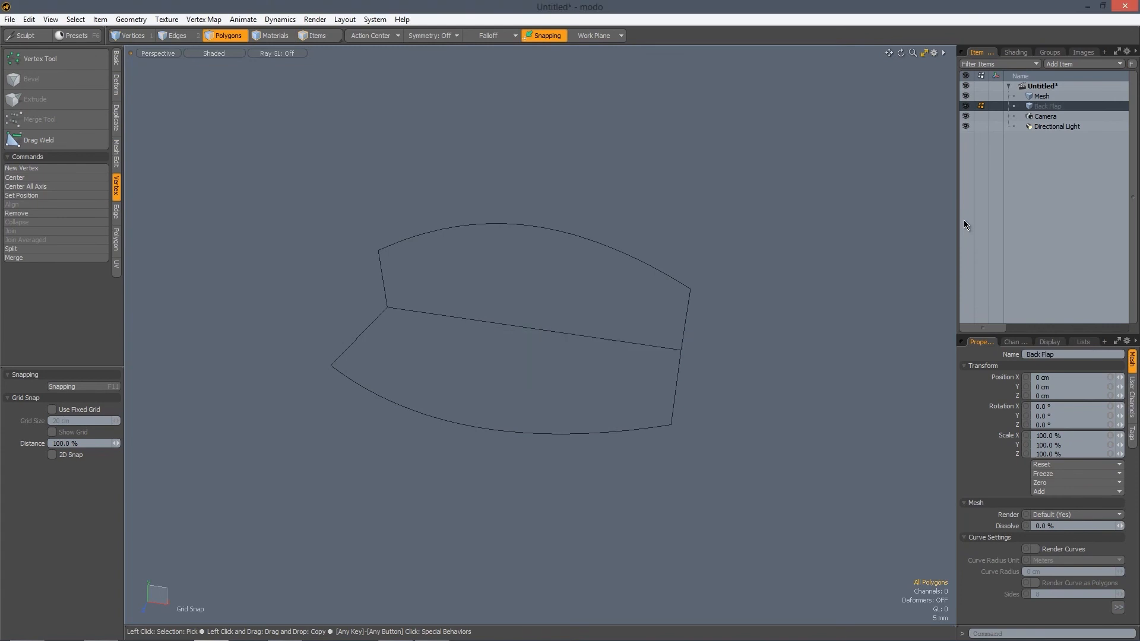
pyautogui.hotkey('ctrl', 'v')
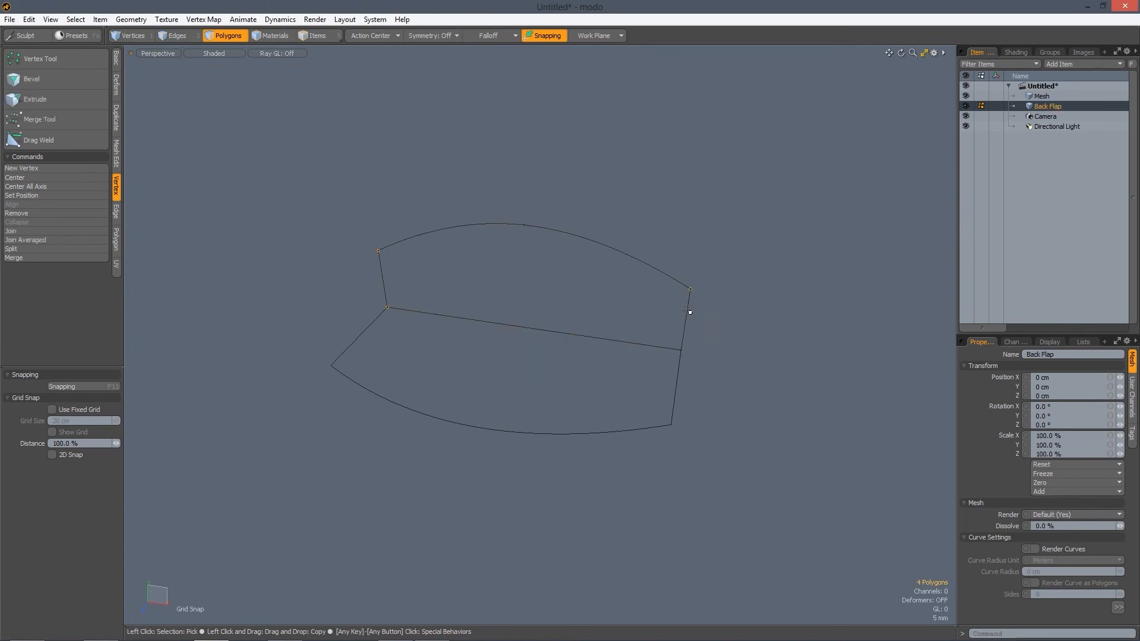
# - Turn off the visibility of Mesh, Back Flap, Camera and Directional Light, and compare the curves in Mesh and Back Flap
pyautogui.click(1041, 96)
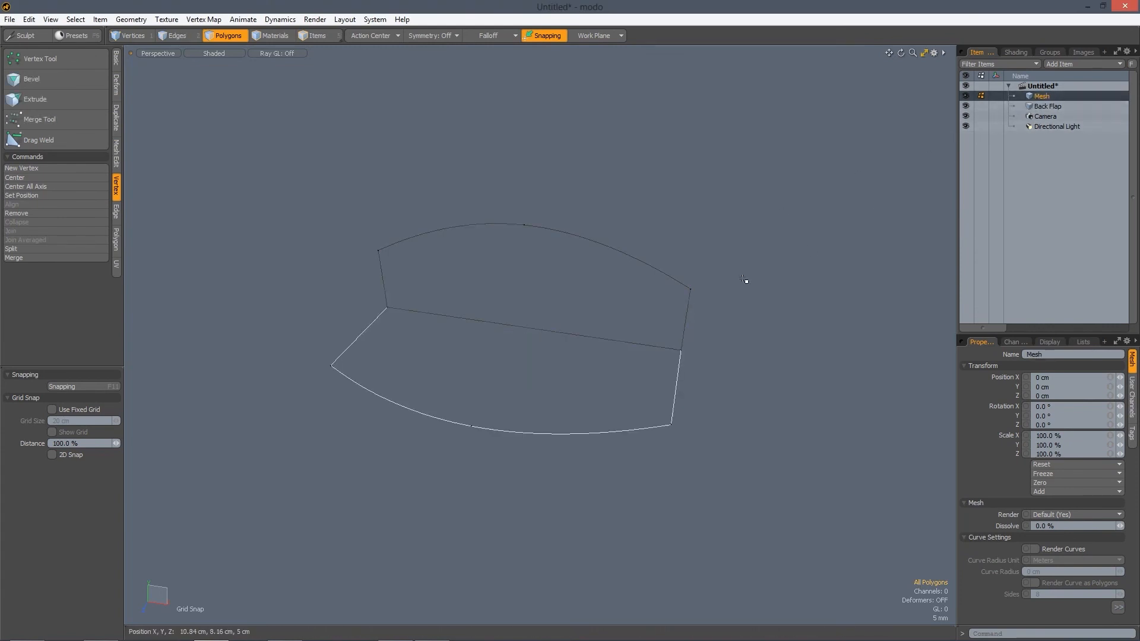
pyautogui.click(1047, 106)
pyautogui.click(621, 354)
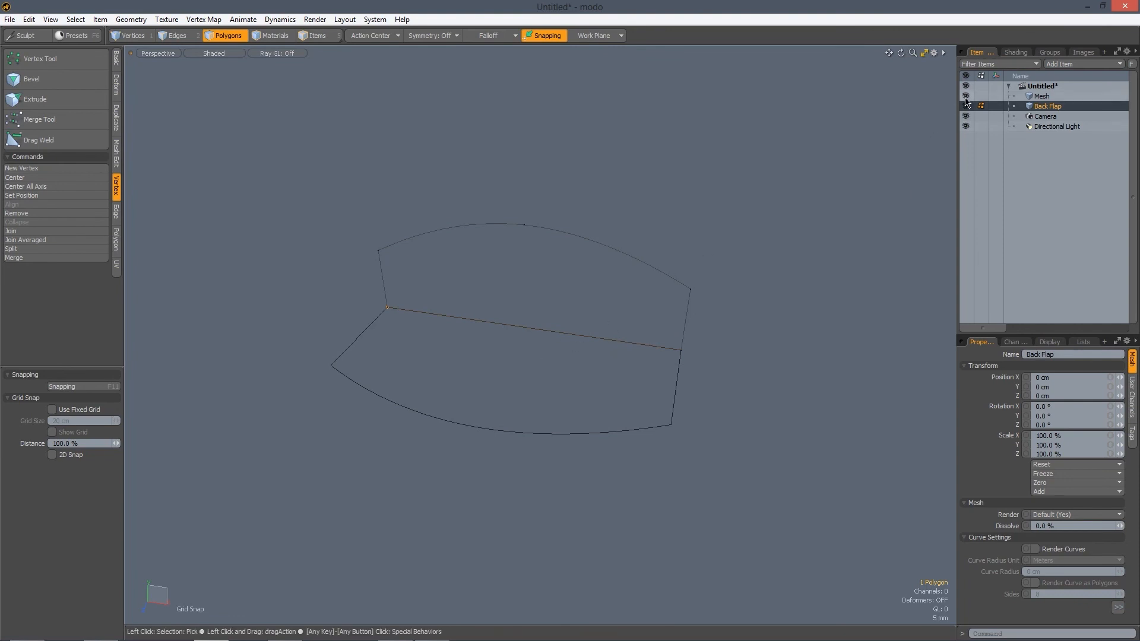
pyautogui.press('Delete')
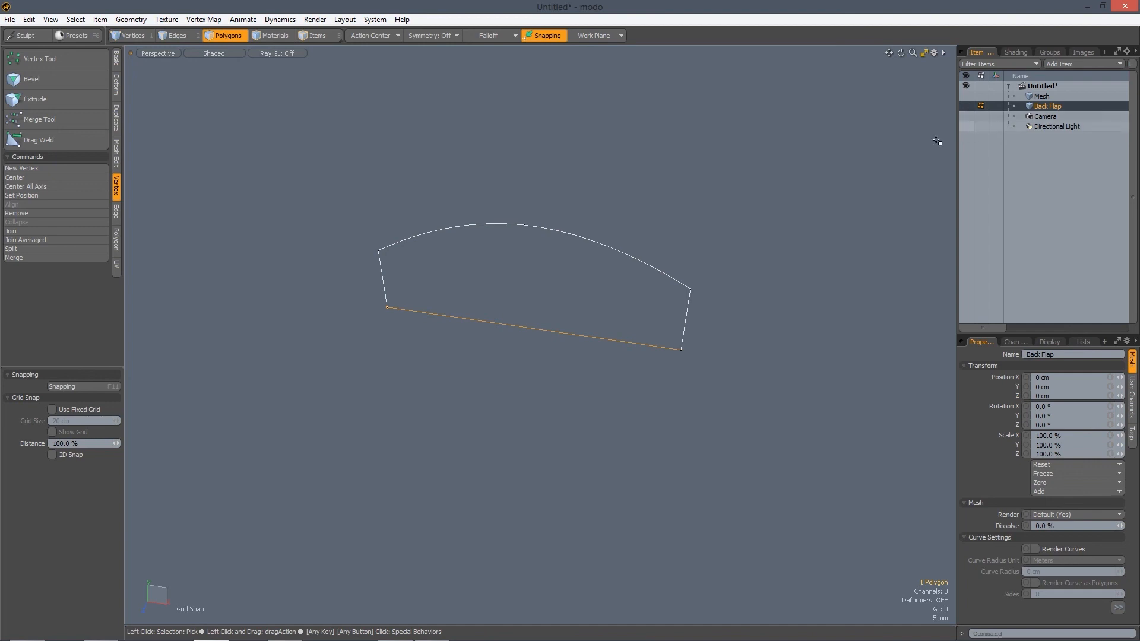
pyautogui.click(1042, 98)
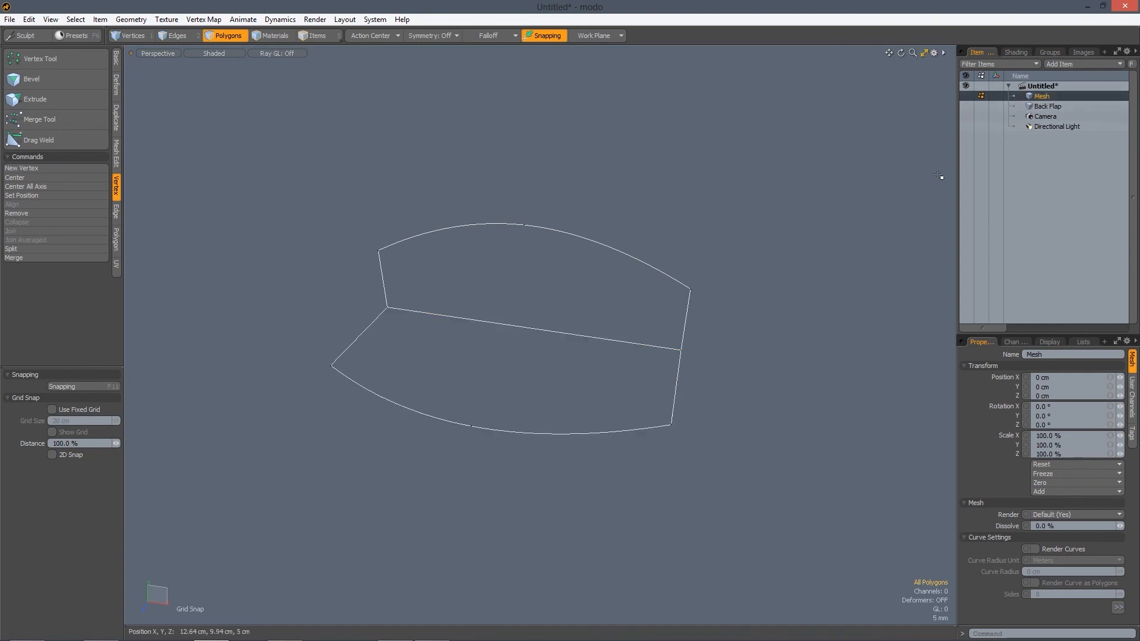
pyautogui.click(1043, 107)
# - Delete the flap arc and both vertical curves from Mesh, keeping its back edge, and check the curves in Back Flap
pyautogui.click(1043, 98)
pyautogui.click(611, 251)
pyautogui.keyDown('shift'); pyautogui.click(687, 314); pyautogui.keyUp('shift')
pyautogui.press('Delete')
pyautogui.click(1046, 106)
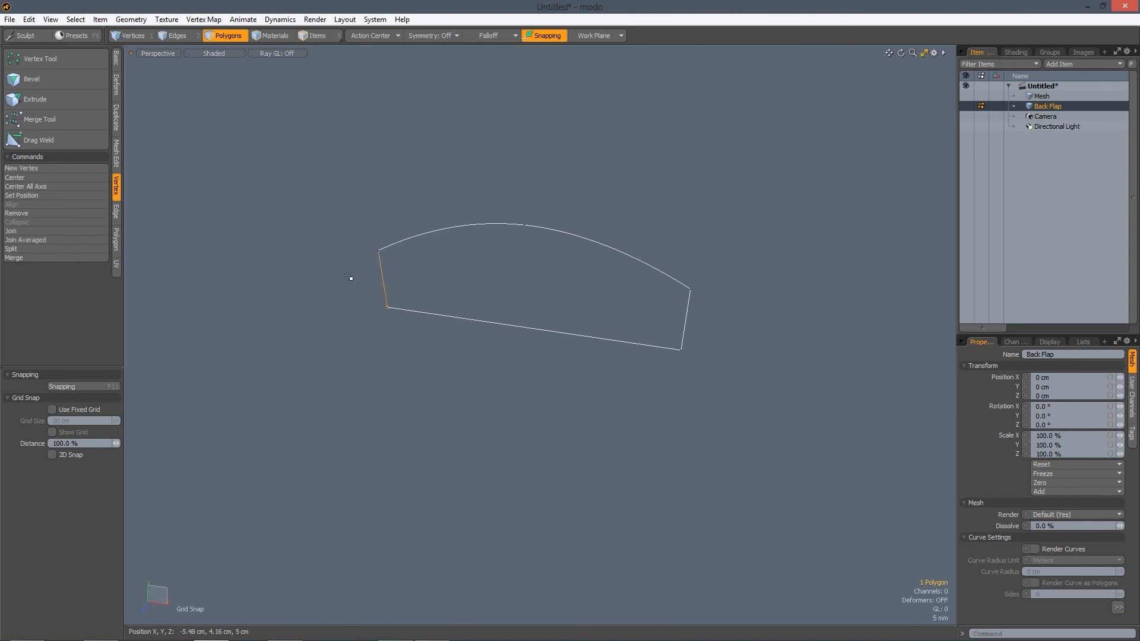
pyautogui.click(397, 273)
# - Open the name of the Mesh item that holds the base curves for editing
pyautogui.click(1044, 98)
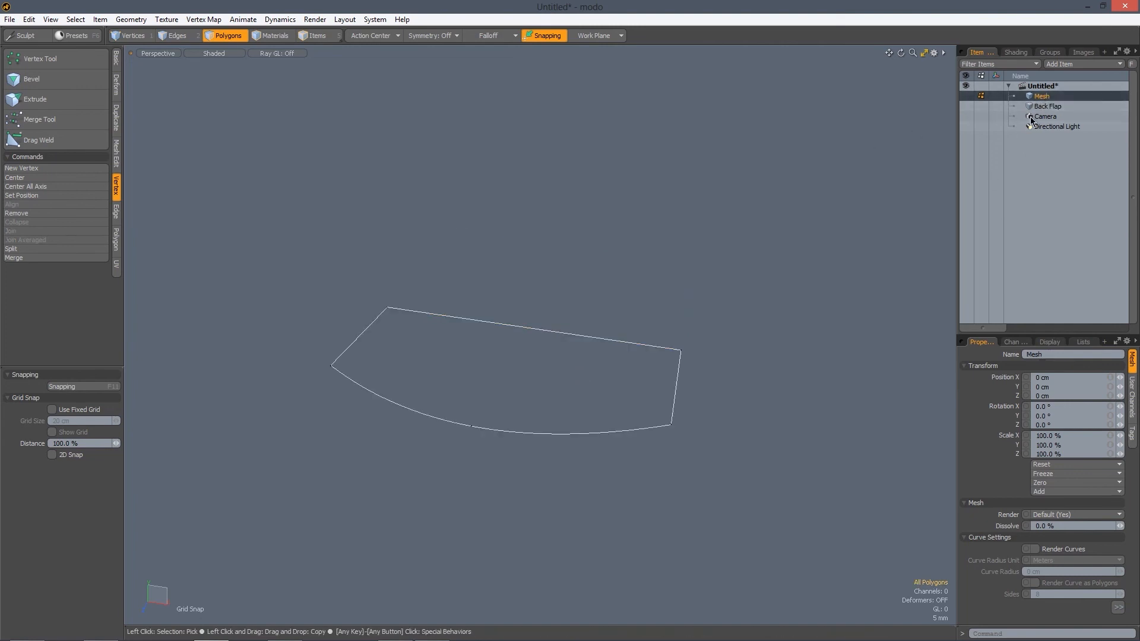
pyautogui.doubleClick(1042, 98)
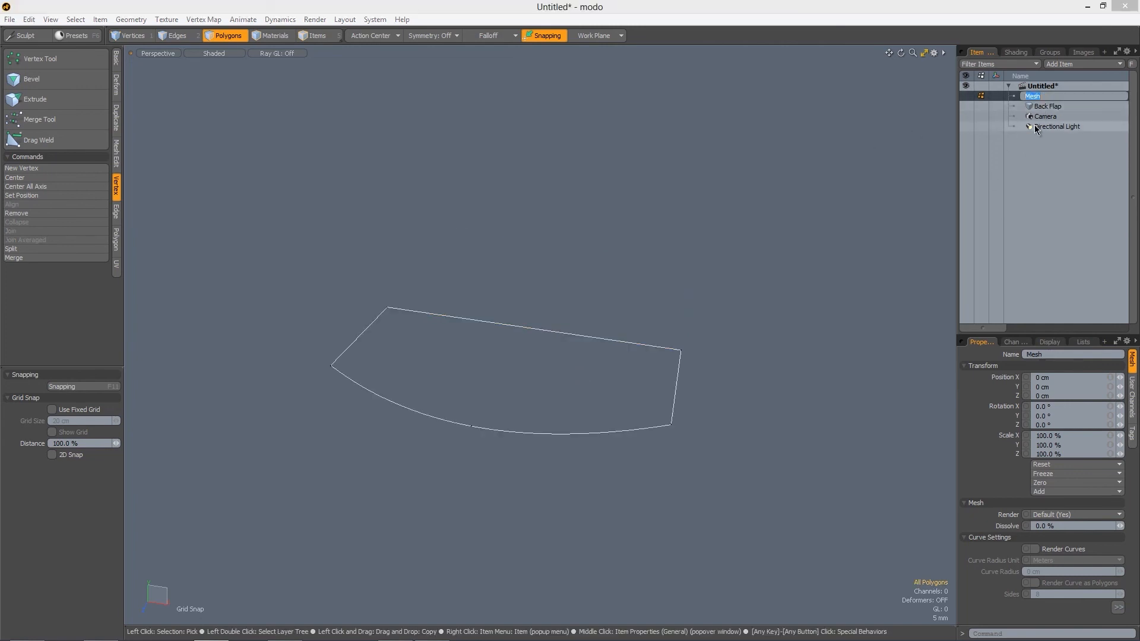